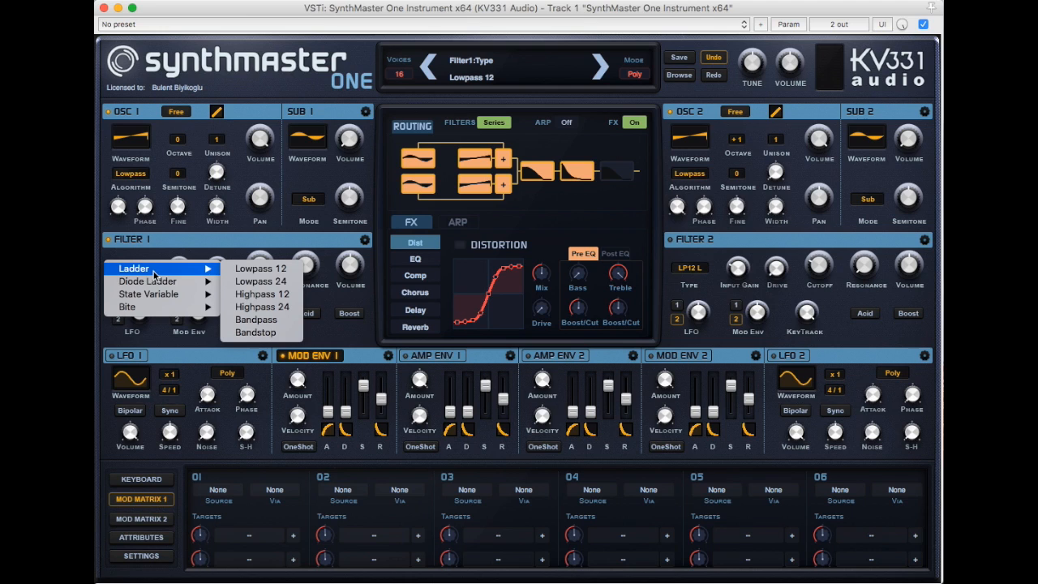
pyautogui.moveTo(160, 287)
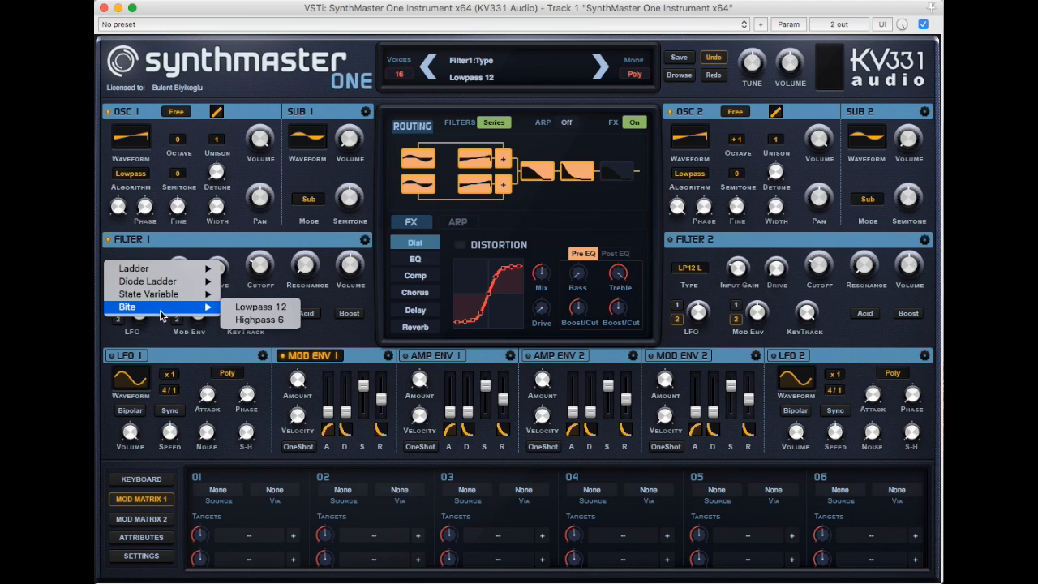
pyautogui.click(203, 251)
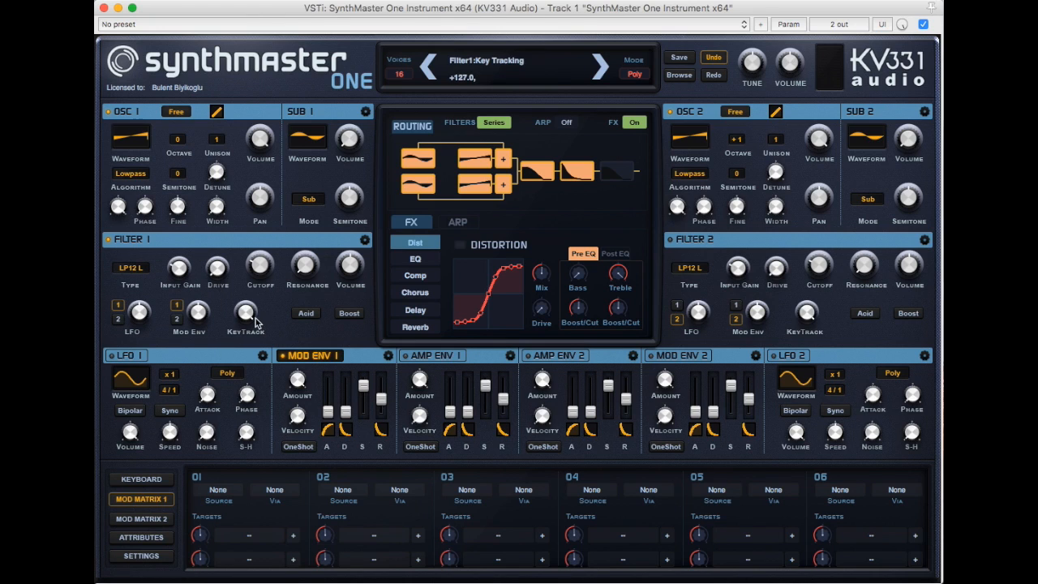
# Set Mod Env 1's decay time to about 4.6 seconds and make the envelope sweep Filter 1 from a lowered cutoff
pyautogui.moveTo(347, 418); pyautogui.dragTo(346, 382)
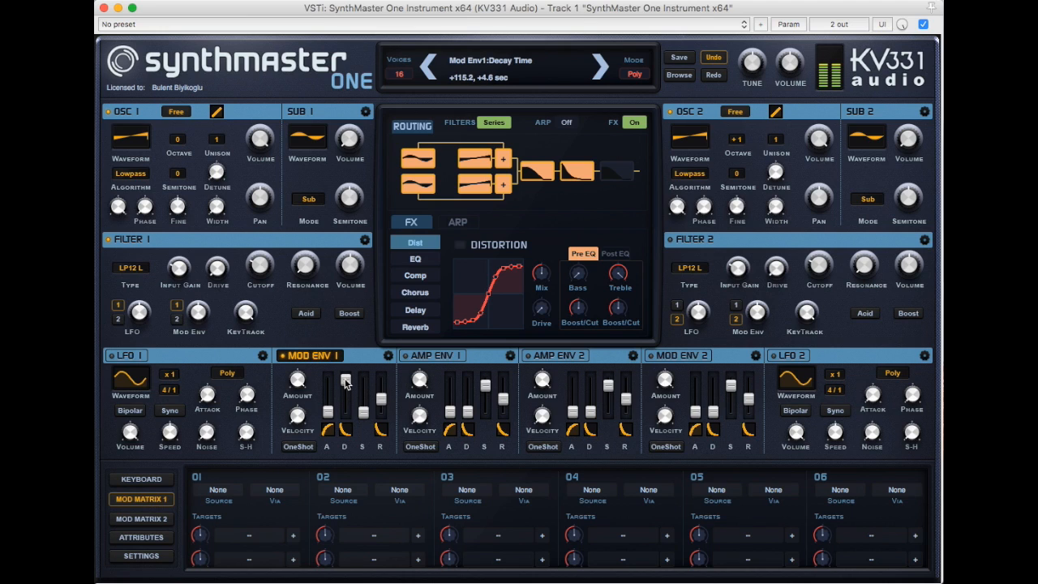
pyautogui.moveTo(197, 314); pyautogui.dragTo(188, 267)
pyautogui.moveTo(253, 264); pyautogui.dragTo(264, 284)
pyautogui.moveTo(207, 310); pyautogui.dragTo(191, 278)
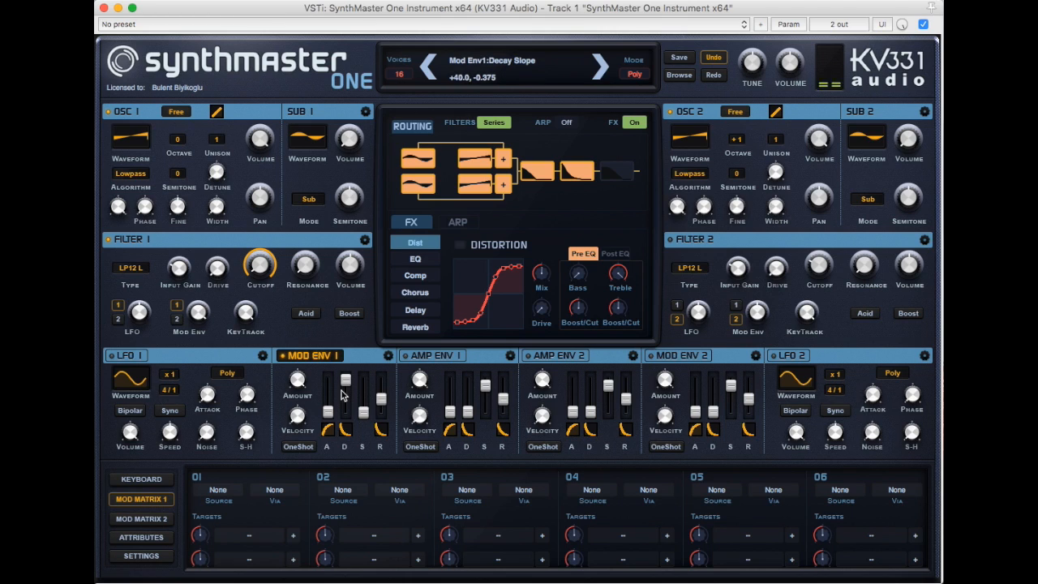
# Lengthen Mod Env 1's decay time to about 7.3 seconds and straighten its decay slope
pyautogui.moveTo(347, 380); pyautogui.dragTo(346, 378)
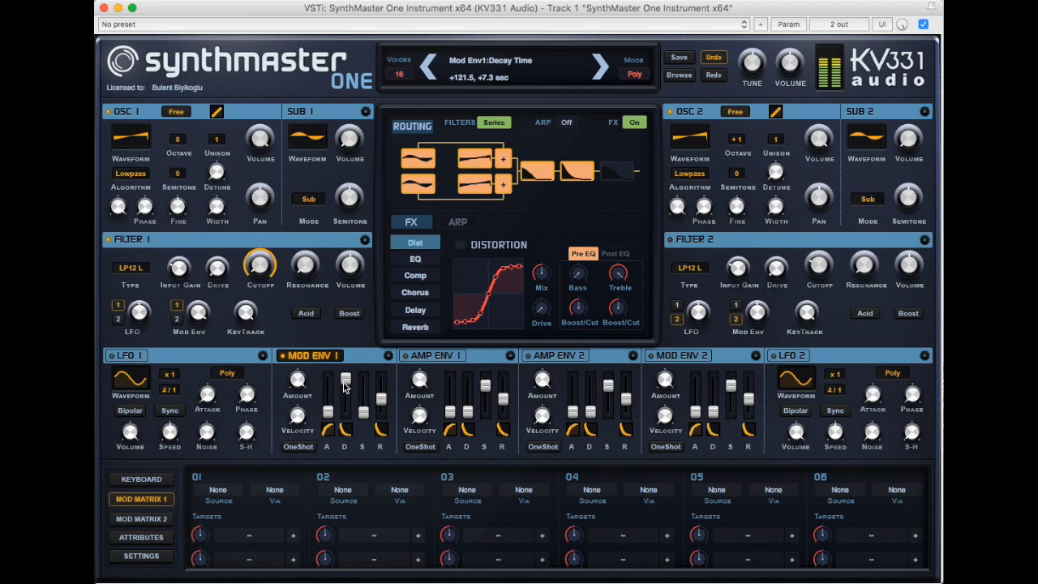
pyautogui.moveTo(346, 436); pyautogui.dragTo(346, 433)
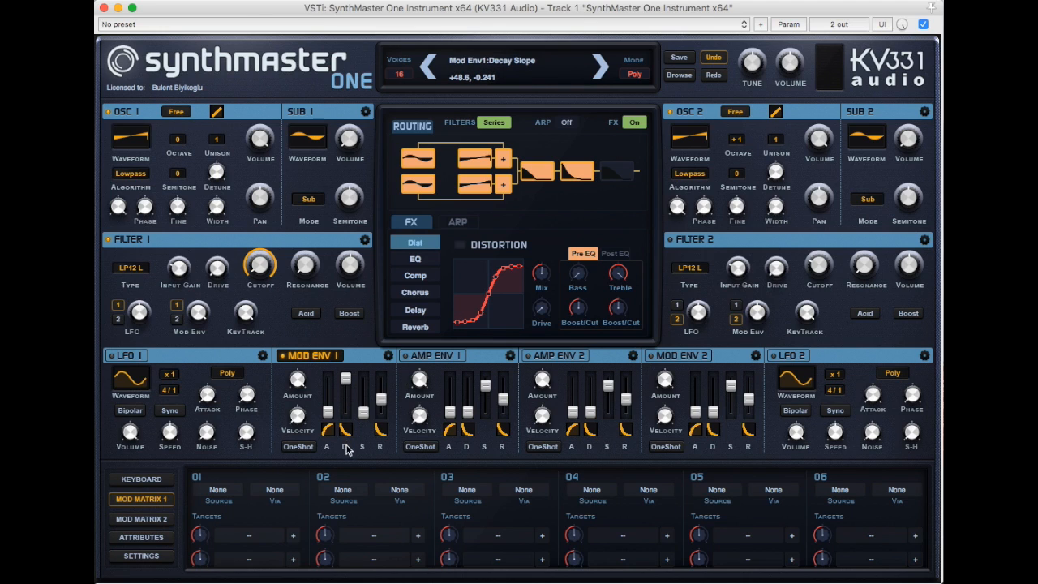
pyautogui.moveTo(325, 435)
pyautogui.moveTo(325, 438); pyautogui.dragTo(316, 412)
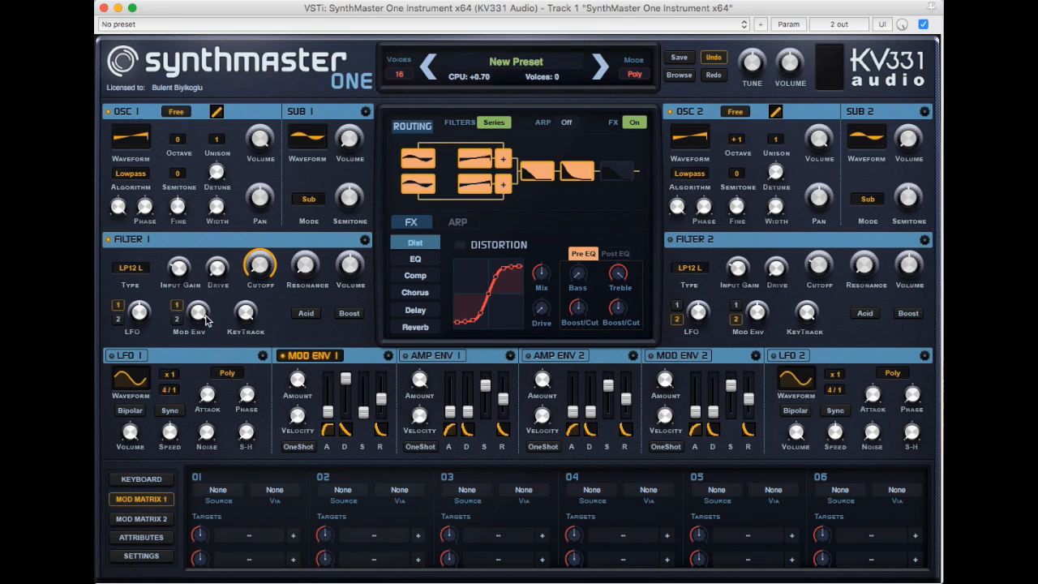
# Change Filter 1's type to the Ladder Lowpass 24
pyautogui.click(132, 271)
pyautogui.moveTo(131, 269)
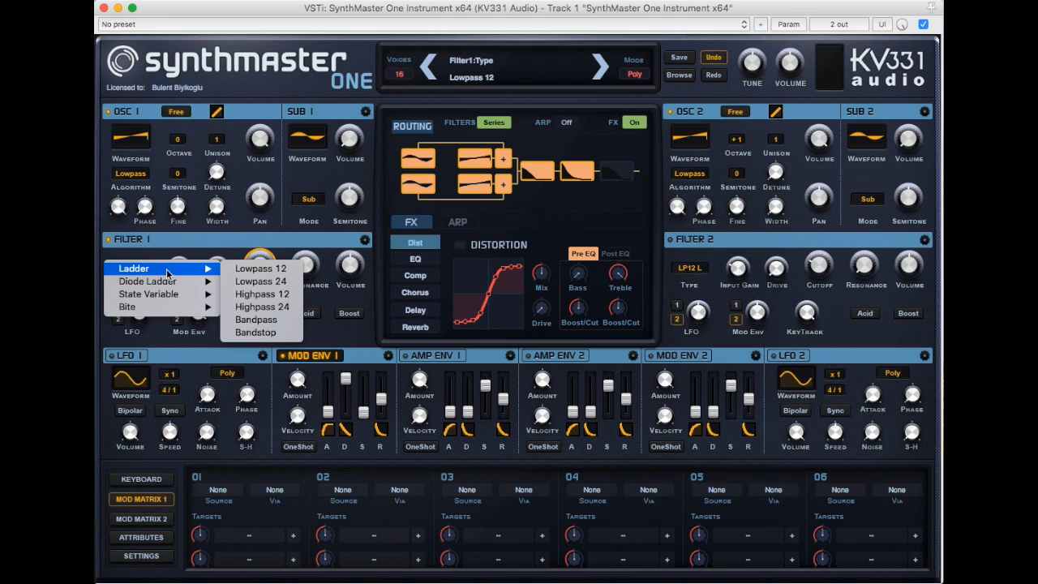
pyautogui.click(257, 286)
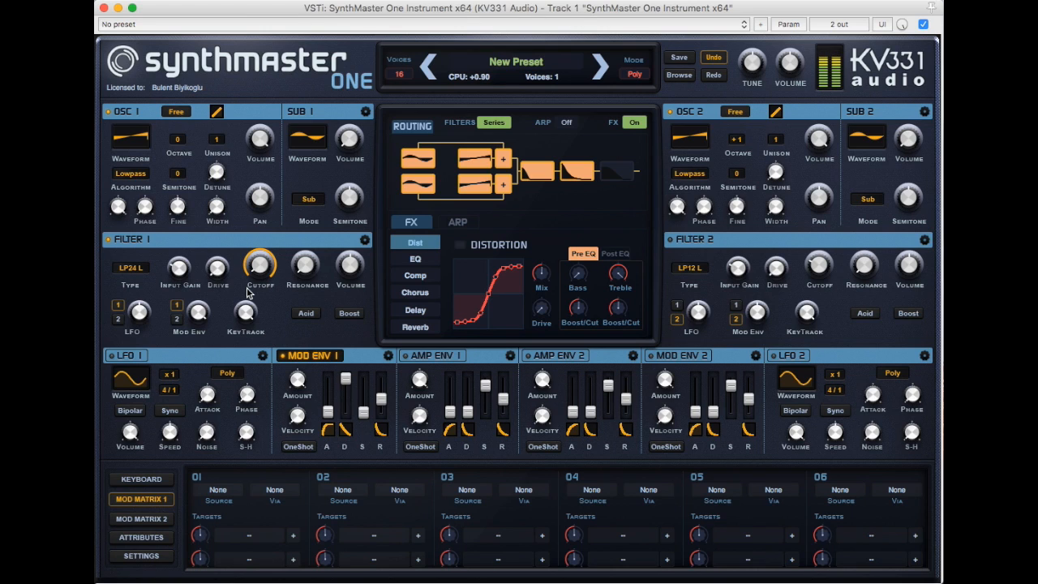
# Raise Filter 1's resonance and increase its drive while auditioning the ladder lowpass sound
pyautogui.moveTo(308, 271)
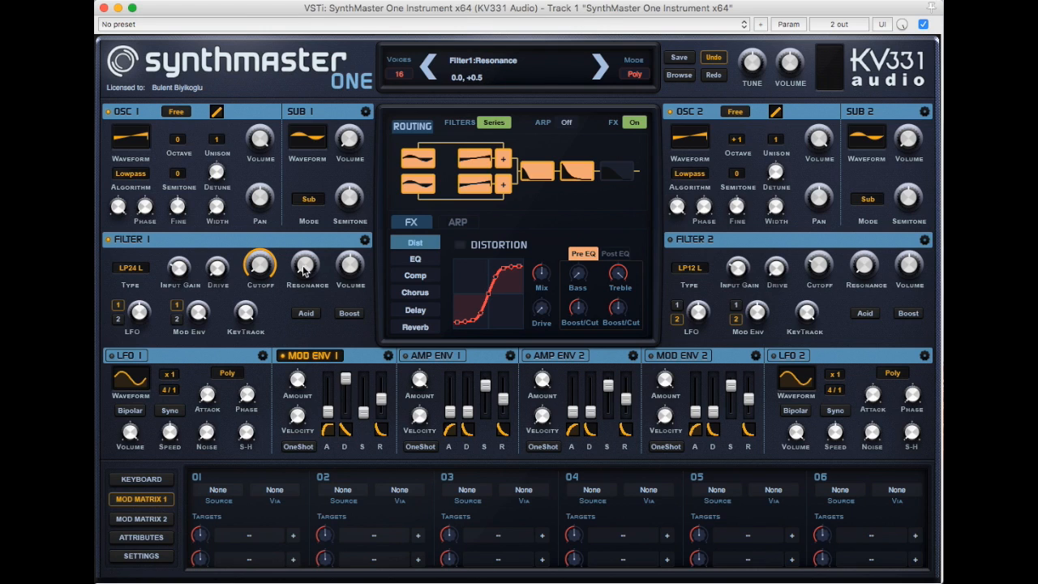
pyautogui.moveTo(303, 266); pyautogui.dragTo(288, 217)
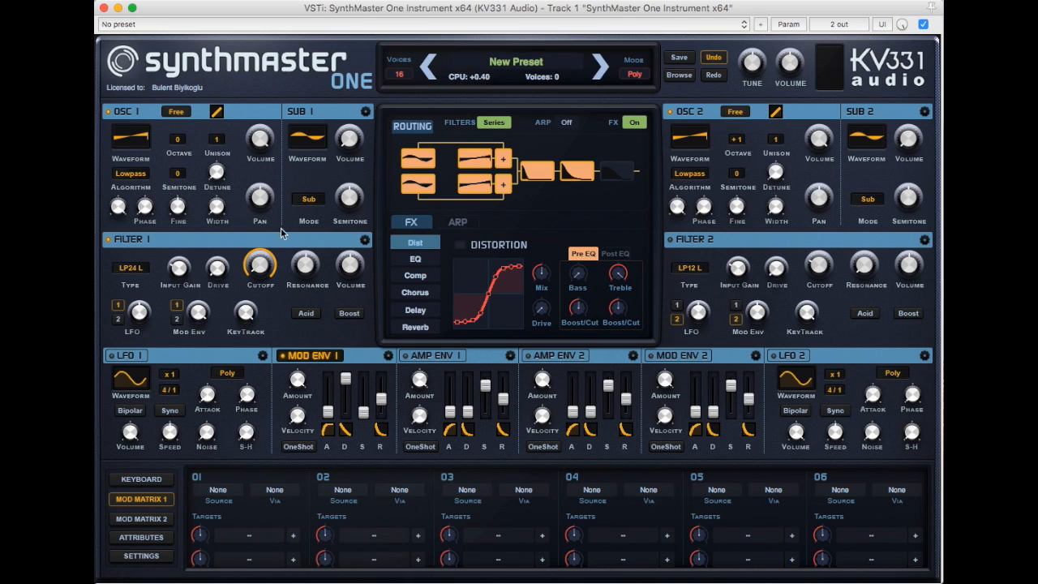
pyautogui.moveTo(220, 273)
pyautogui.moveTo(221, 272); pyautogui.dragTo(208, 245)
# Raise Filter 1's cutoff and set its resonance to about 3.9
pyautogui.moveTo(260, 266)
pyautogui.mouseDown()
pyautogui.moveTo(260, 239)
pyautogui.moveTo(260, 248)
pyautogui.mouseUp()
pyautogui.moveTo(305, 301); pyautogui.dragTo(299, 225)
pyautogui.moveTo(307, 263)
pyautogui.mouseDown()
pyautogui.moveTo(300, 227)
pyautogui.moveTo(305, 313)
pyautogui.moveTo(294, 258)
pyautogui.mouseUp()
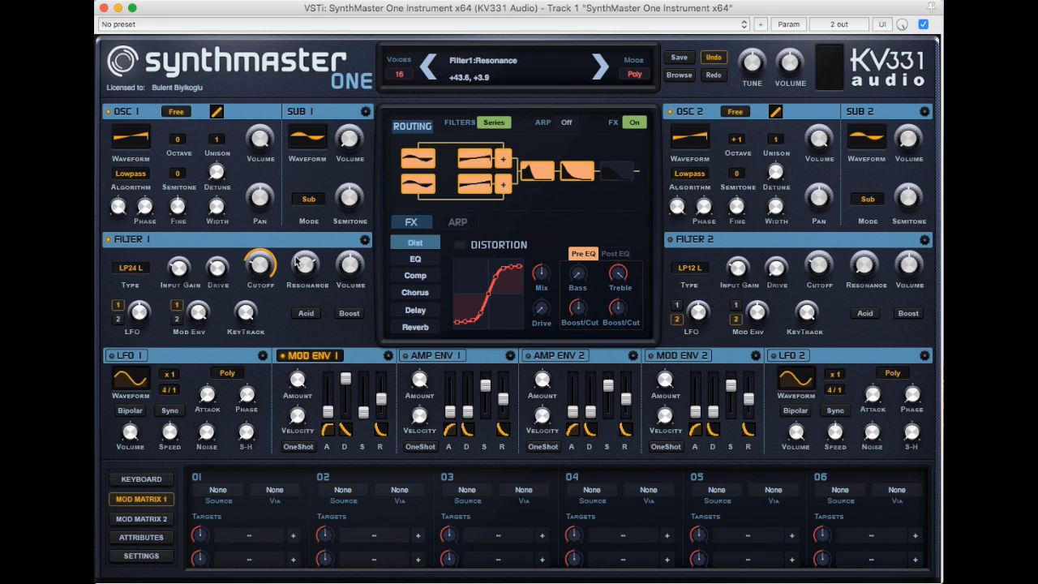
# Compare Filter 1 with Boost on and off, lower its cutoff, and leave Boost switched off
pyautogui.click(350, 315)
pyautogui.click(349, 314)
pyautogui.click(350, 314)
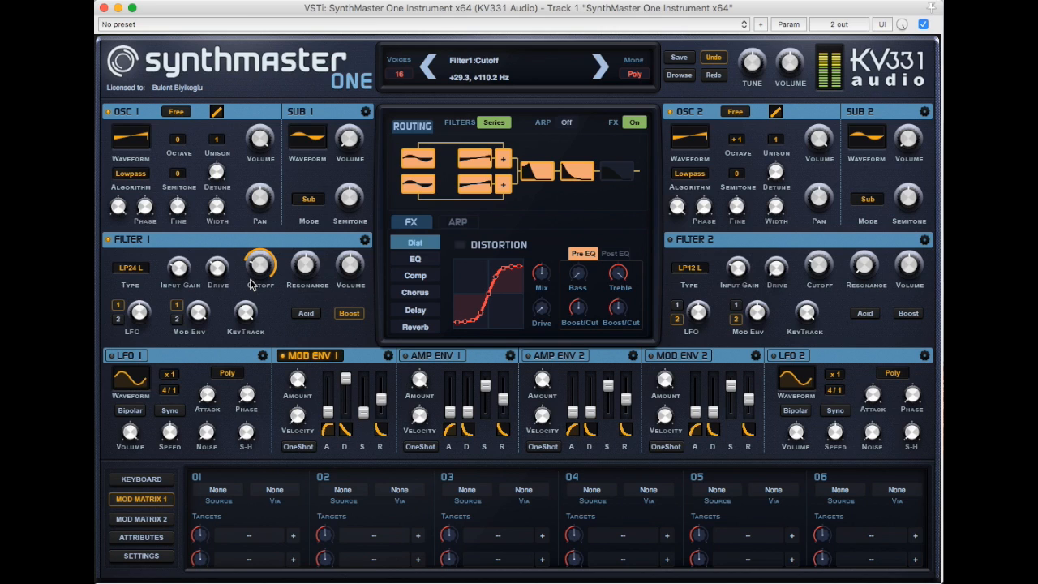
pyautogui.moveTo(262, 264); pyautogui.dragTo(276, 292)
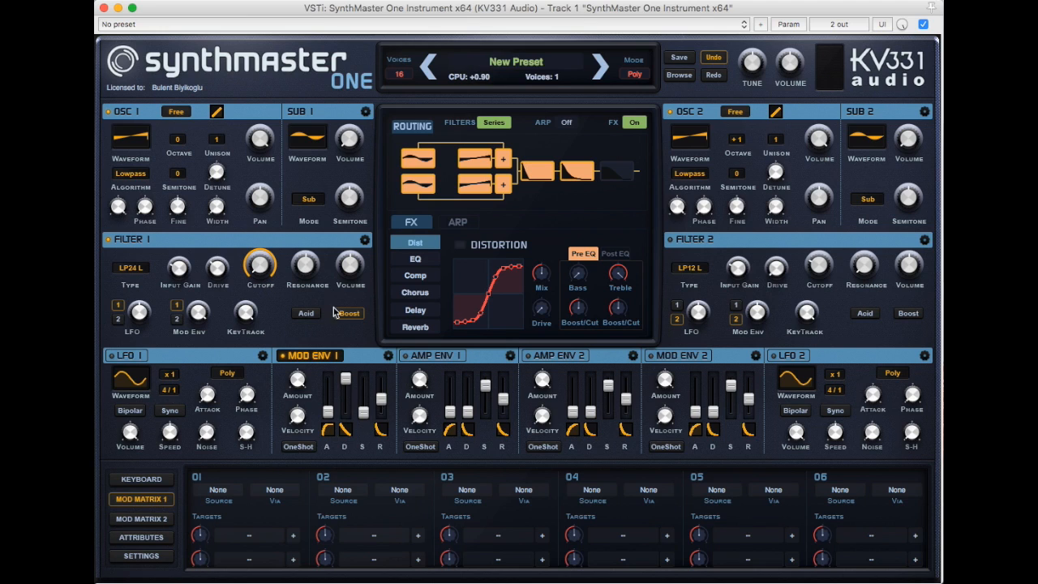
pyautogui.click(349, 315)
# Set the realtime engine quality to Good in the synth's settings
pyautogui.click(142, 558)
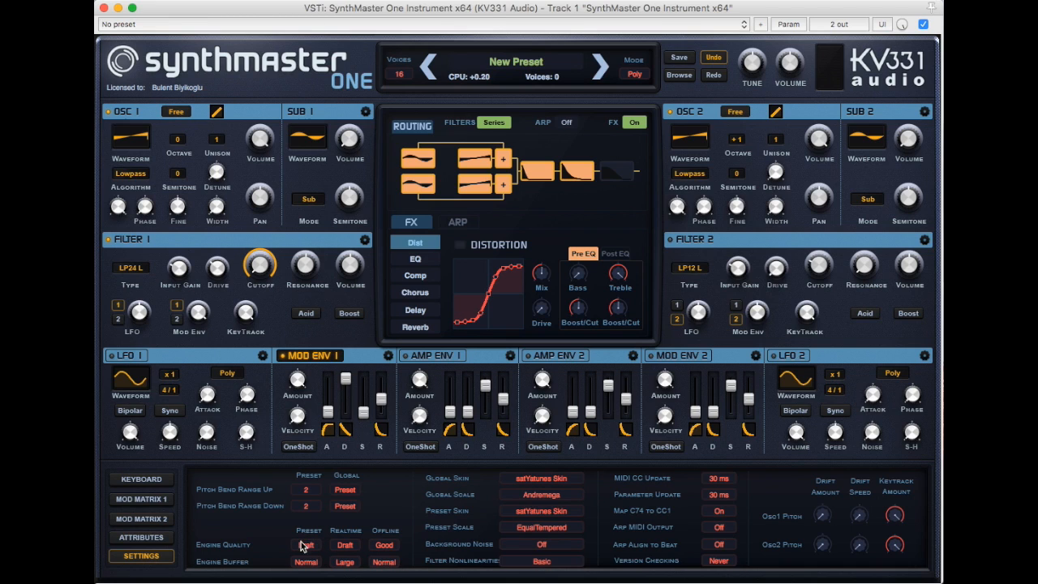
pyautogui.click(344, 545)
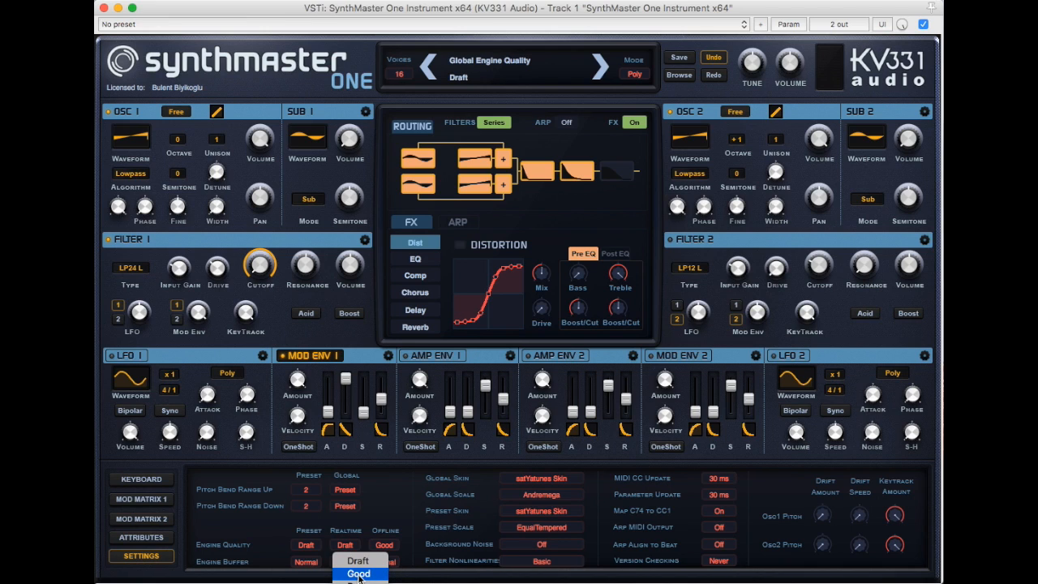
pyautogui.click(358, 573)
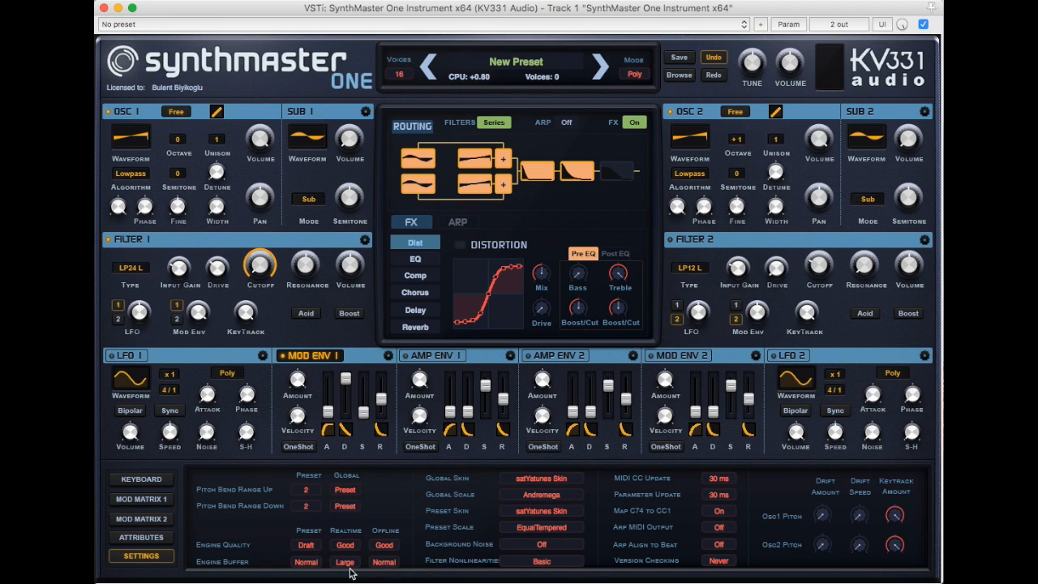
# Try the realtime engine quality at Better and at Best, and return it to Good
pyautogui.click(345, 545)
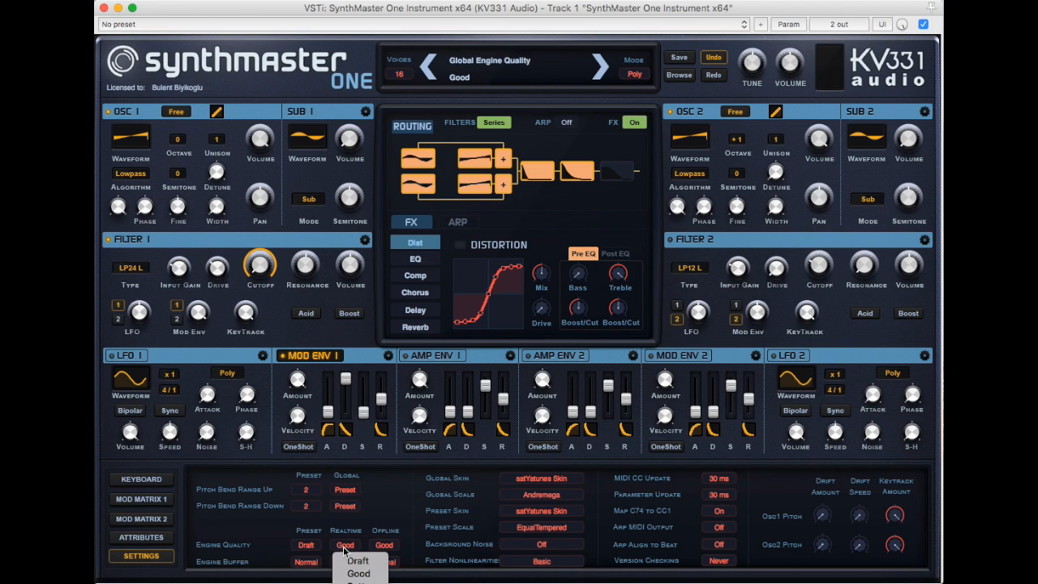
pyautogui.click(358, 582)
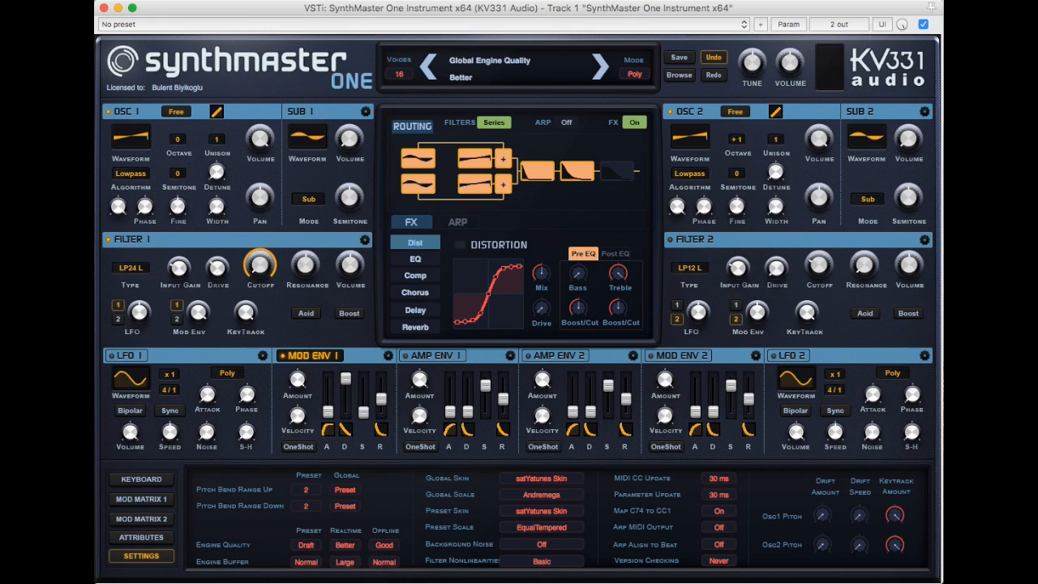
pyautogui.click(346, 546)
pyautogui.click(357, 583)
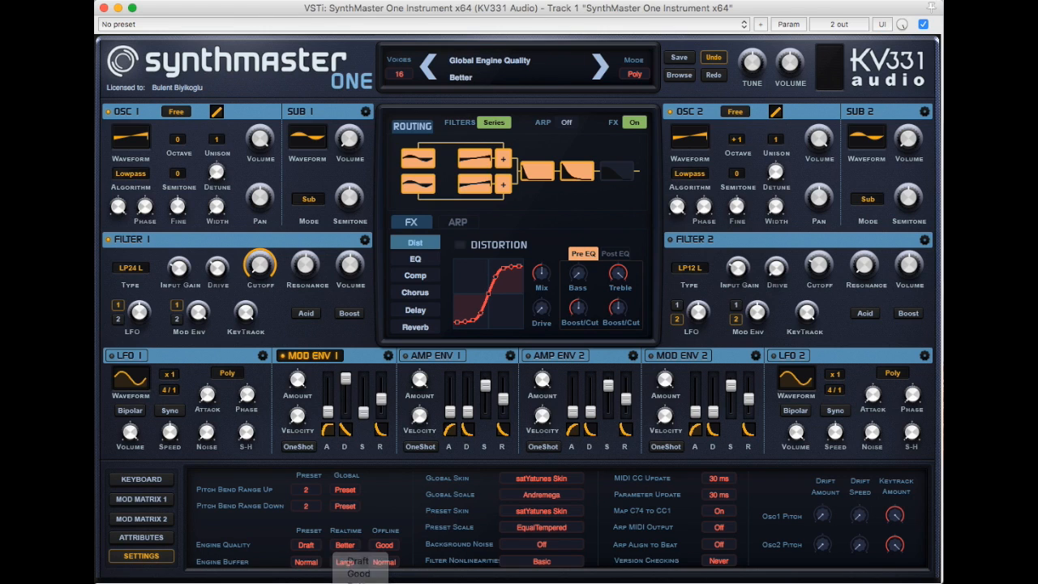
pyautogui.click(343, 551)
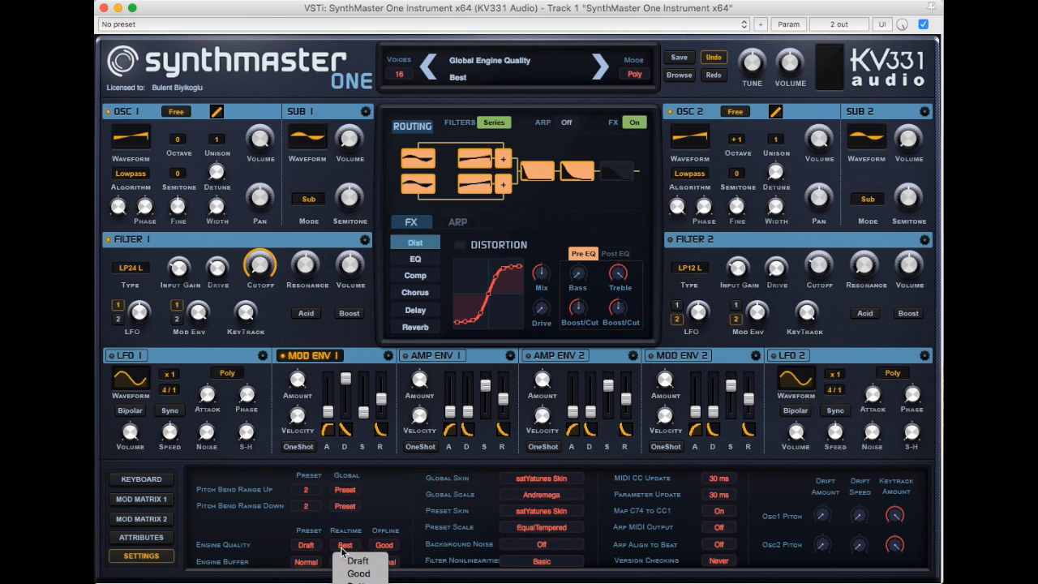
pyautogui.click(358, 574)
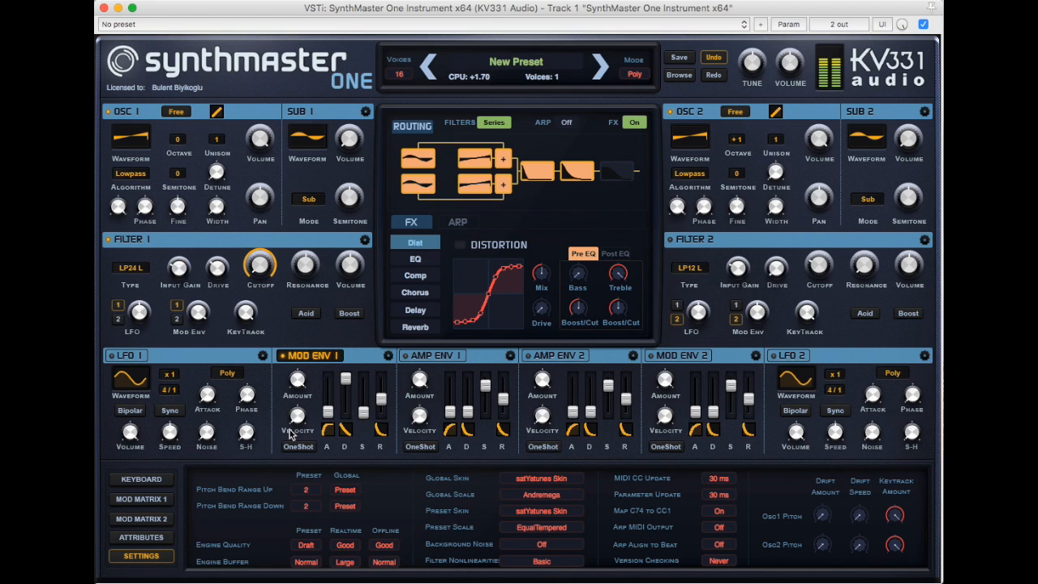
# Lower Filter 1's volume and raise its drive to about 0.652
pyautogui.moveTo(308, 274)
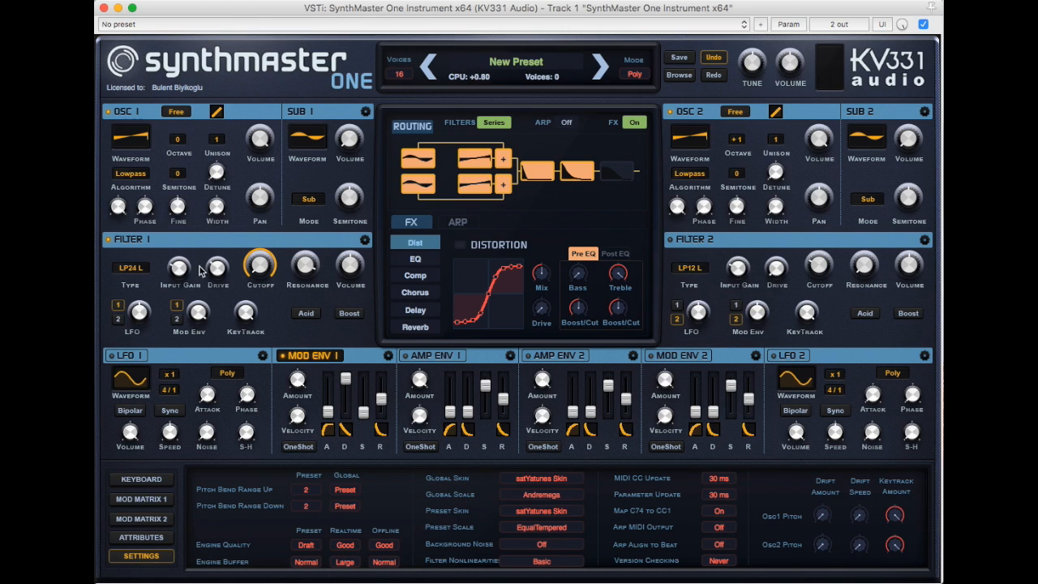
pyautogui.moveTo(349, 273)
pyautogui.moveTo(348, 272); pyautogui.dragTo(353, 290)
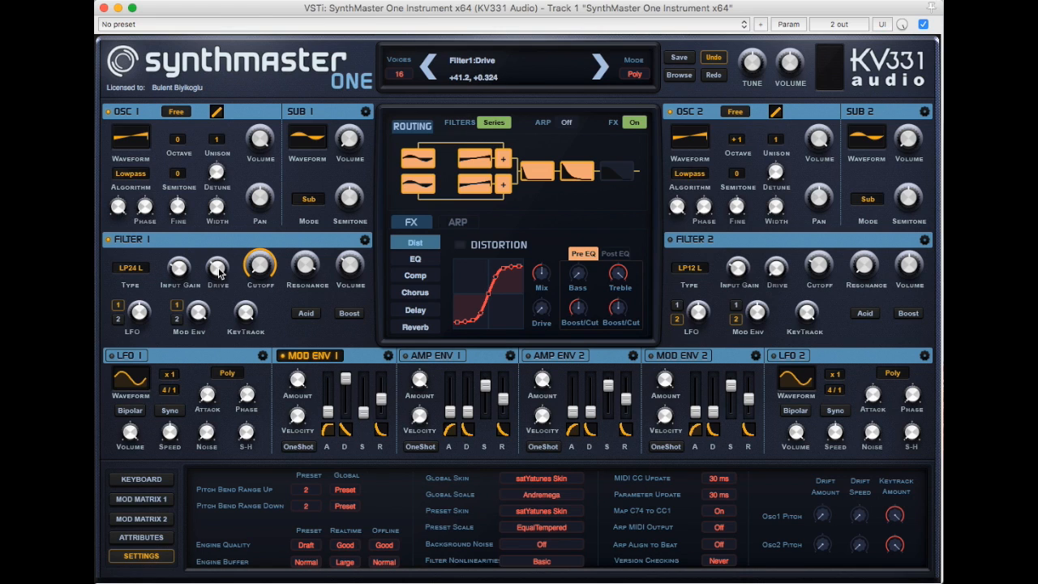
pyautogui.moveTo(219, 274); pyautogui.dragTo(209, 246)
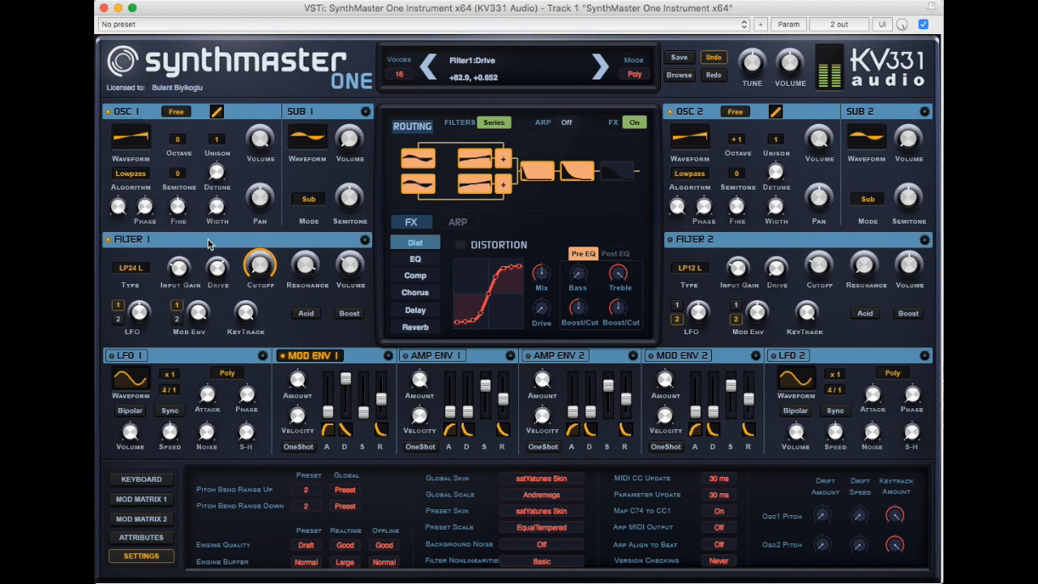
# Increase Filter 1's input gain
pyautogui.moveTo(217, 266)
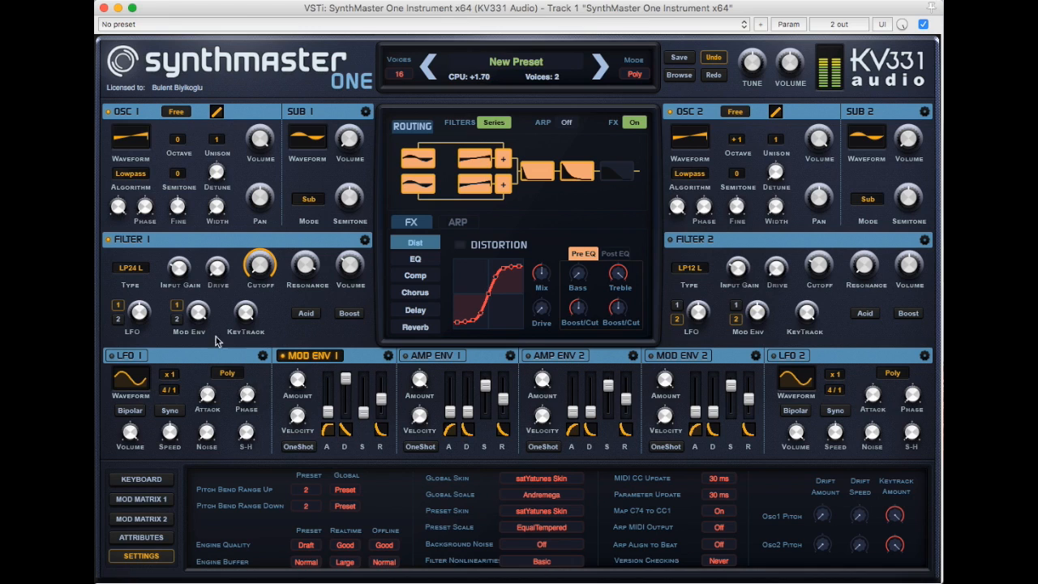
pyautogui.moveTo(177, 275)
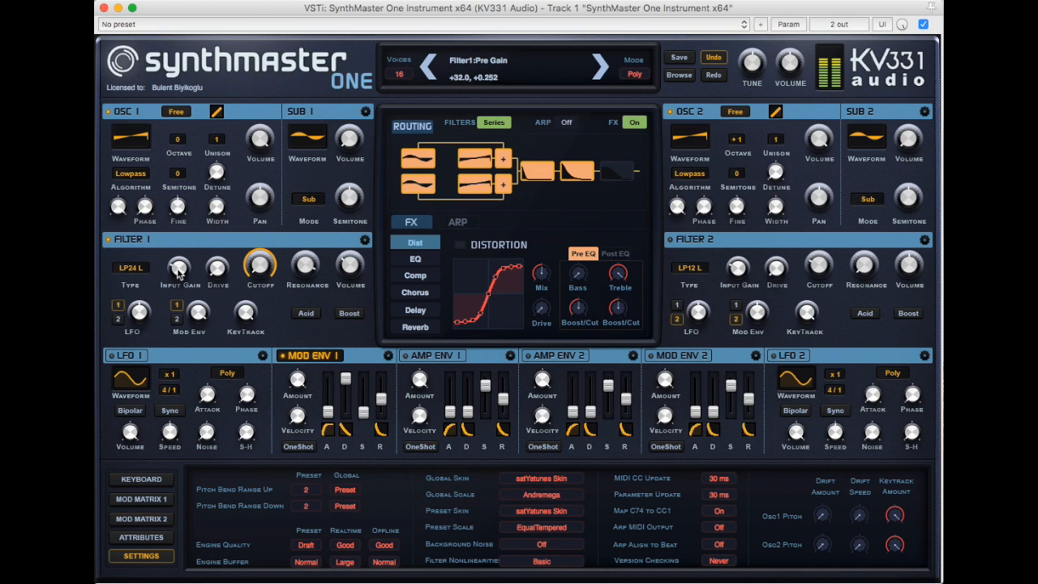
pyautogui.moveTo(180, 271); pyautogui.dragTo(172, 246)
# Change Filter 1's type to the Diode Ladder Lowpass 24
pyautogui.click(138, 274)
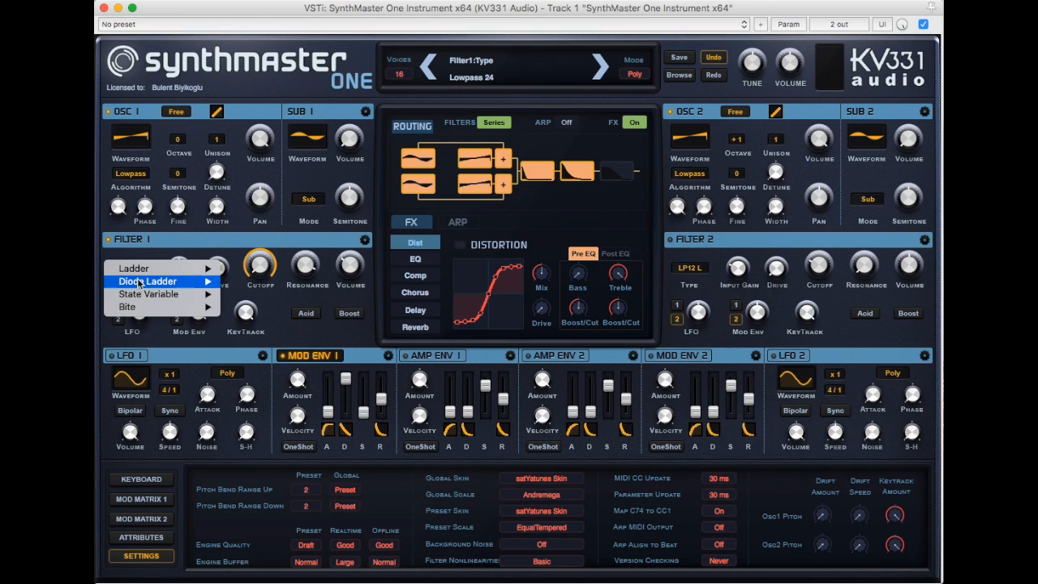
pyautogui.moveTo(139, 281)
pyautogui.click(262, 282)
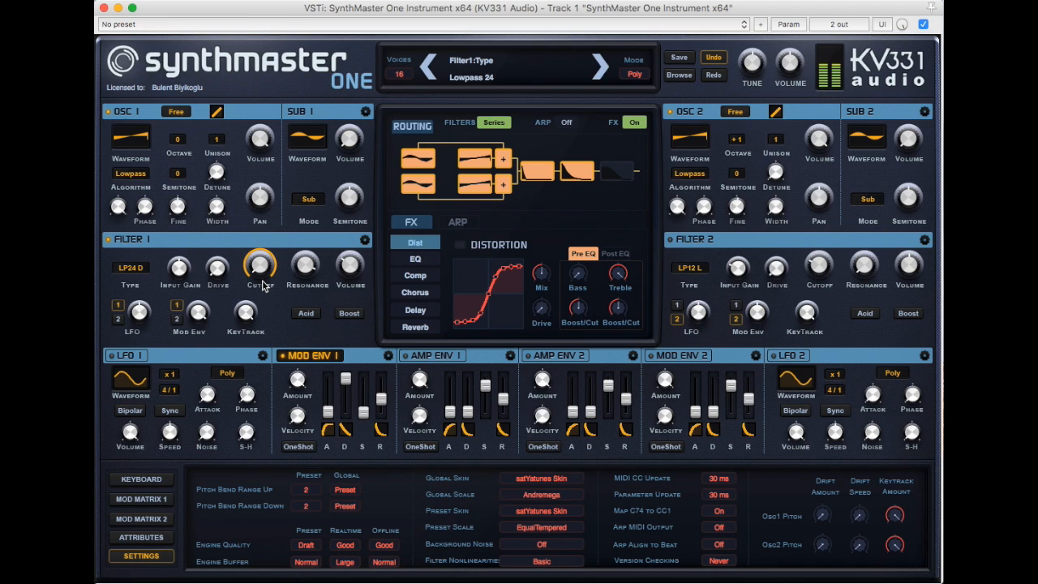
# Raise Filter 1's volume and increase its drive from zero with the diode ladder filter
pyautogui.moveTo(290, 278)
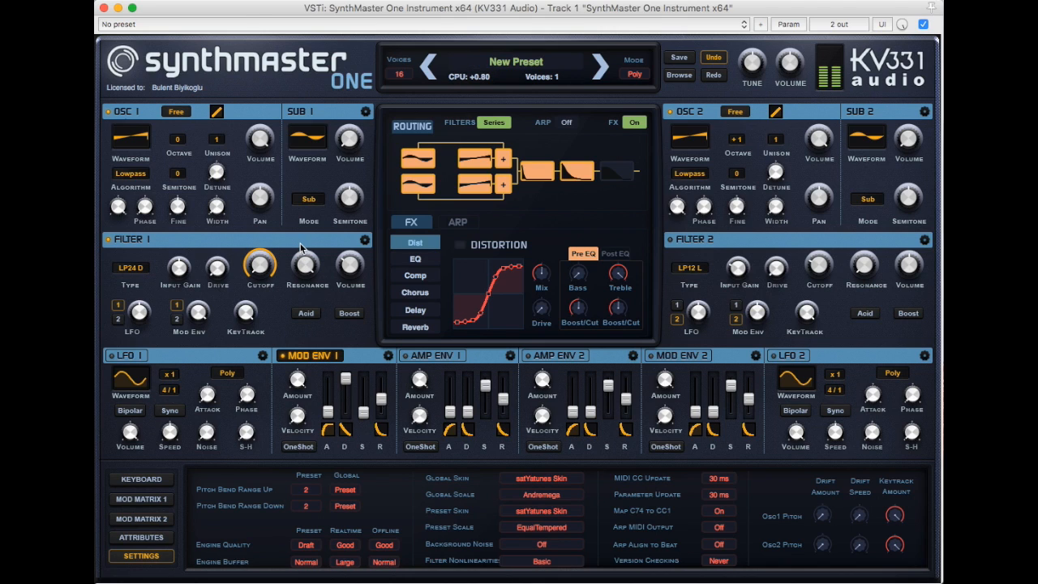
pyautogui.moveTo(352, 262); pyautogui.dragTo(349, 255)
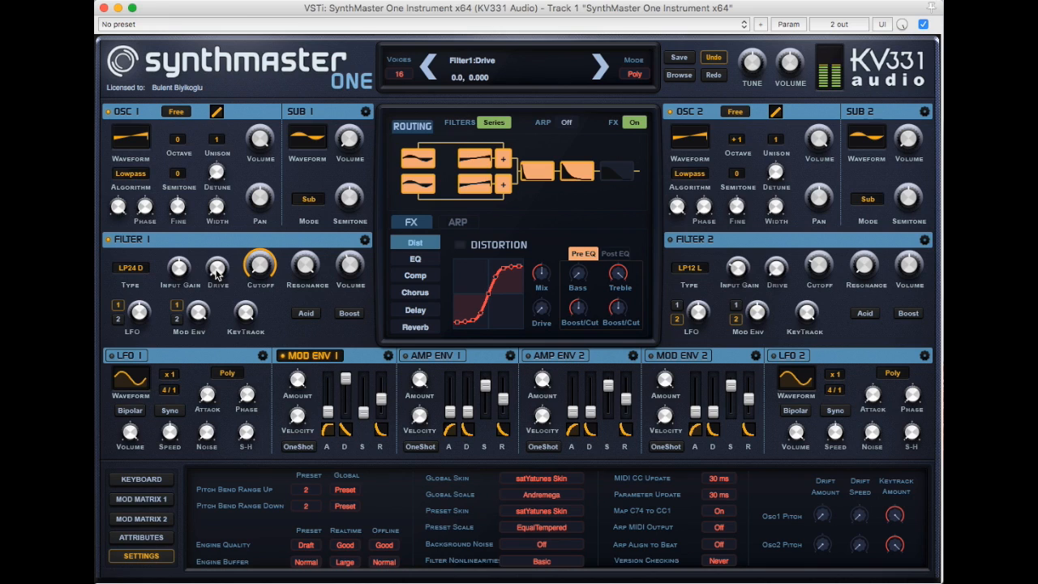
pyautogui.moveTo(217, 273); pyautogui.dragTo(210, 253)
pyautogui.moveTo(219, 270); pyautogui.dragTo(211, 248)
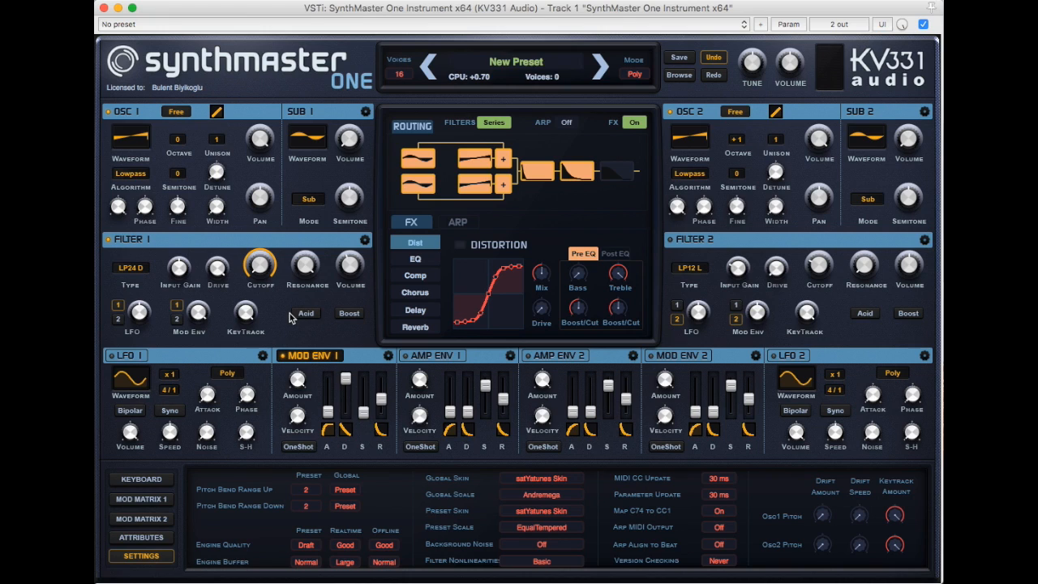
# Shorten Mod Env 1's decay time and try Filter 1's Acid option on and back off
pyautogui.moveTo(345, 380); pyautogui.dragTo(347, 392)
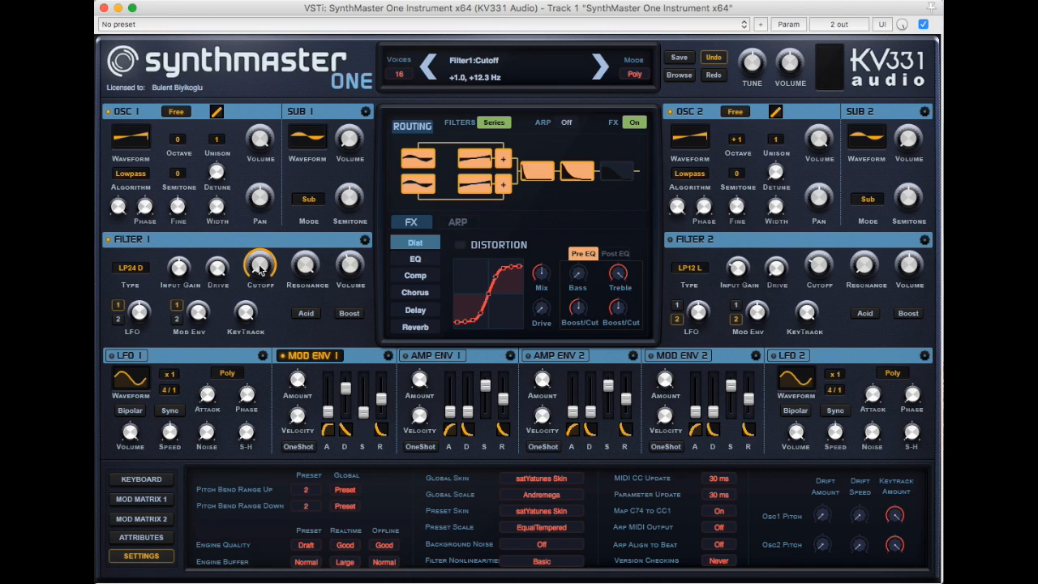
pyautogui.click(305, 313)
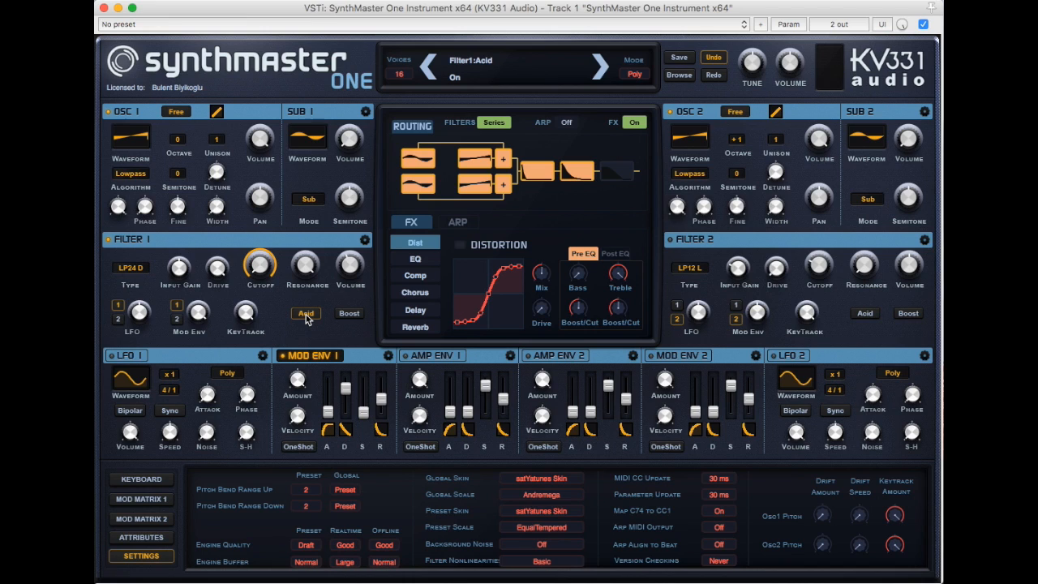
pyautogui.click(306, 314)
pyautogui.moveTo(344, 388); pyautogui.dragTo(342, 382)
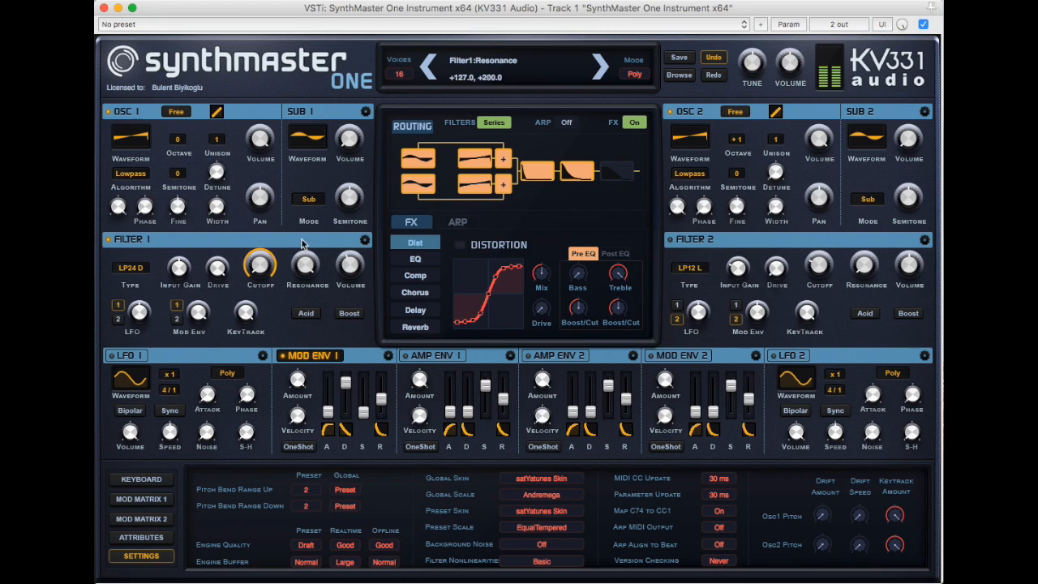
# Compare Filter 1's diode ladder sound with Acid on and off, leaving Acid on
pyautogui.click(306, 315)
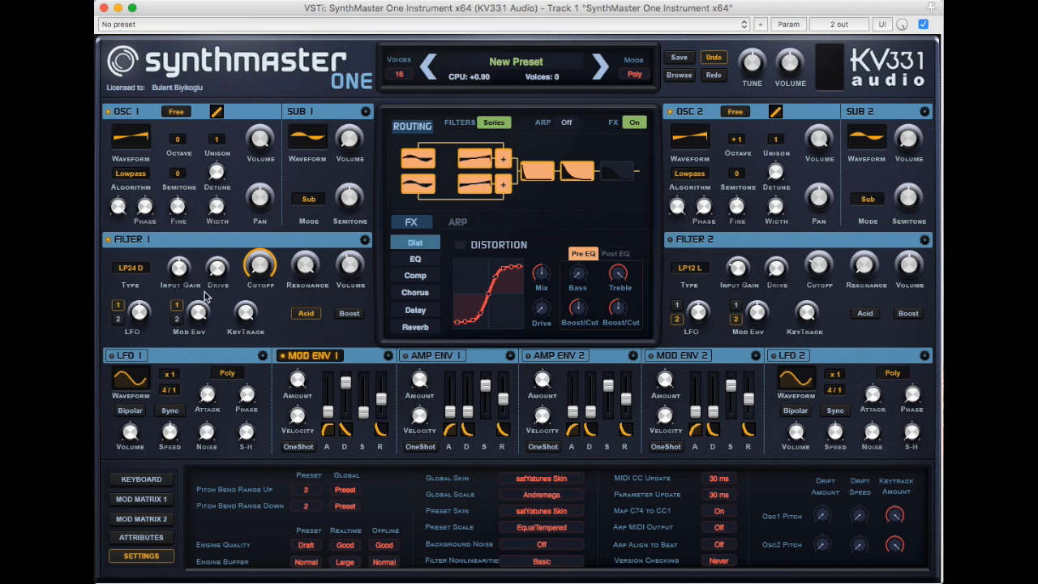
pyautogui.click(308, 314)
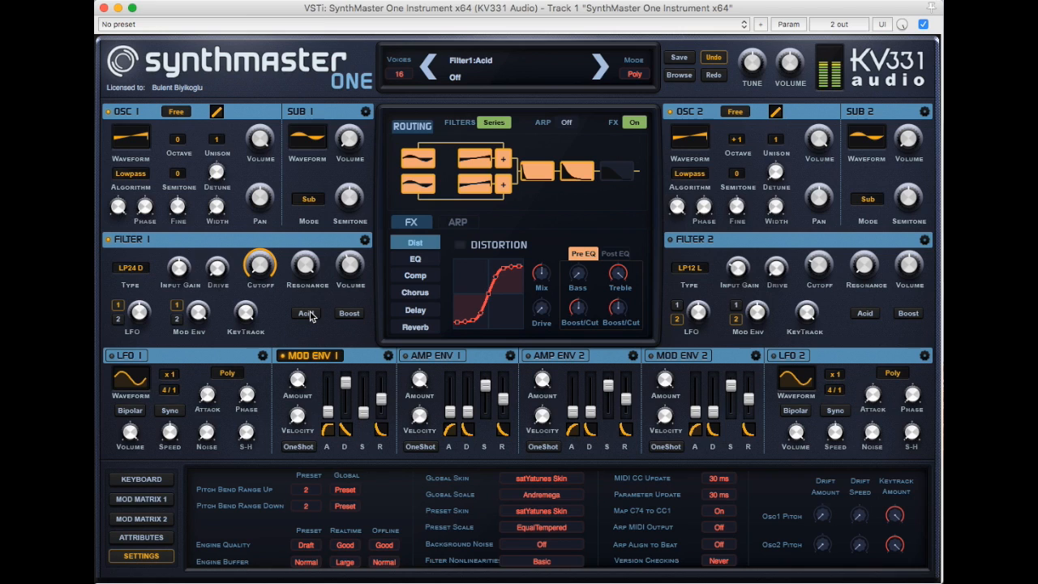
pyautogui.click(308, 316)
# Change Filter 1's type to Ladder Lowpass 12, then try Acid off and turn it back on
pyautogui.click(131, 270)
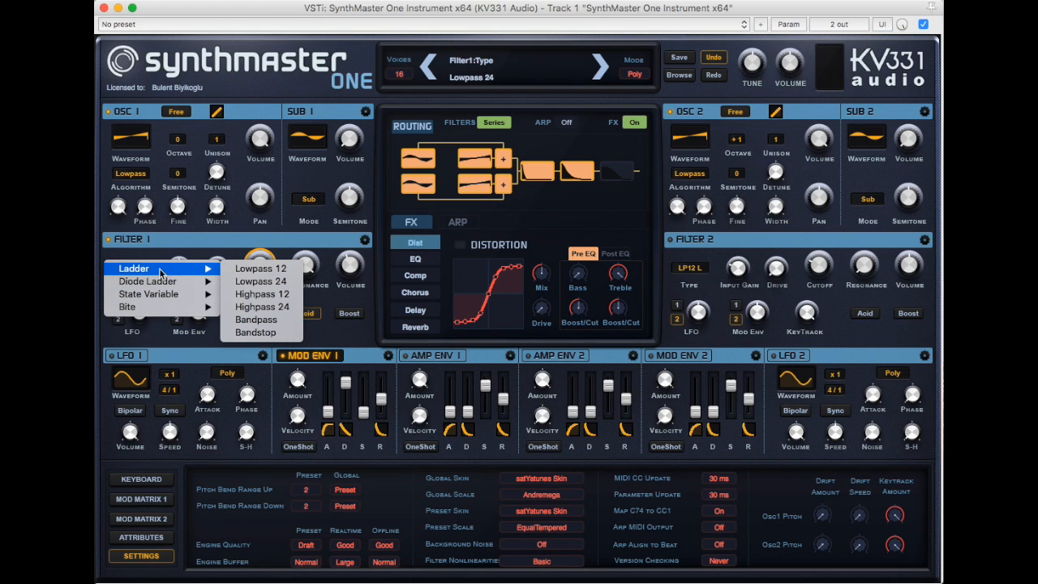
pyautogui.click(257, 271)
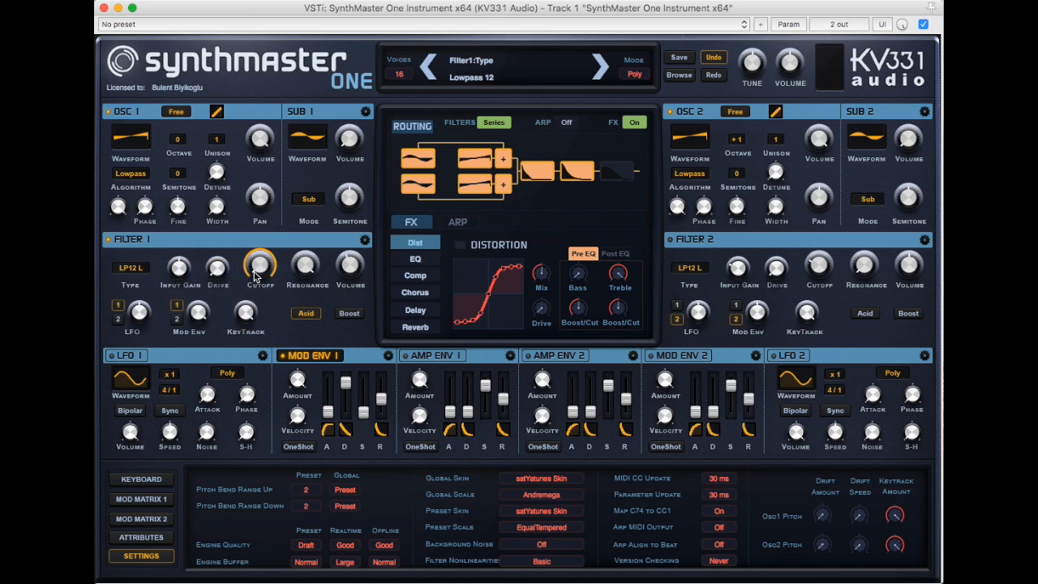
pyautogui.click(306, 314)
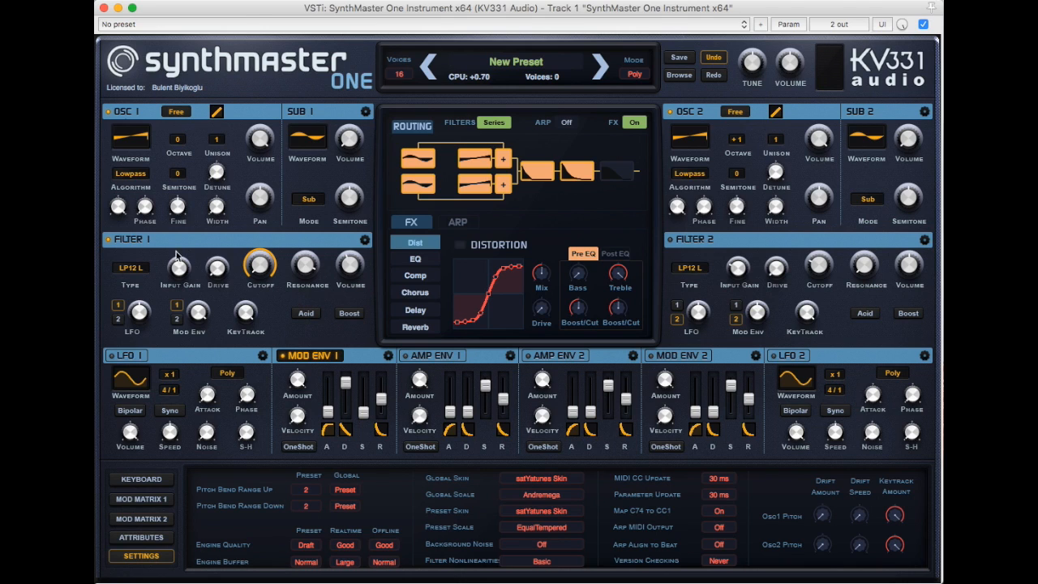
pyautogui.click(311, 319)
# Change Filter 1's type to State Variable Lowpass 12 with Acid off, and lower its volume slightly
pyautogui.click(130, 268)
pyautogui.moveTo(195, 295)
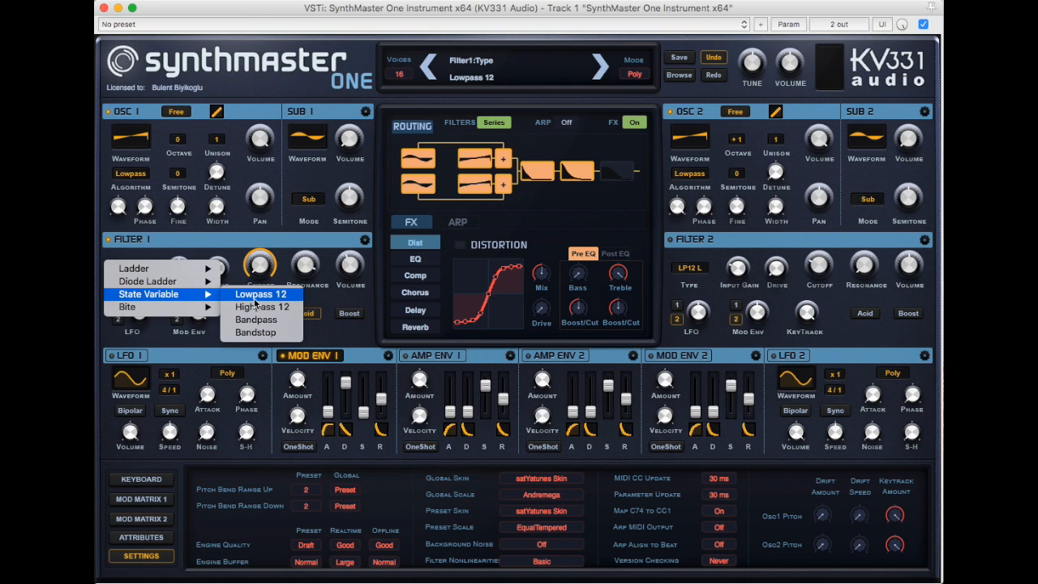
pyautogui.click(256, 298)
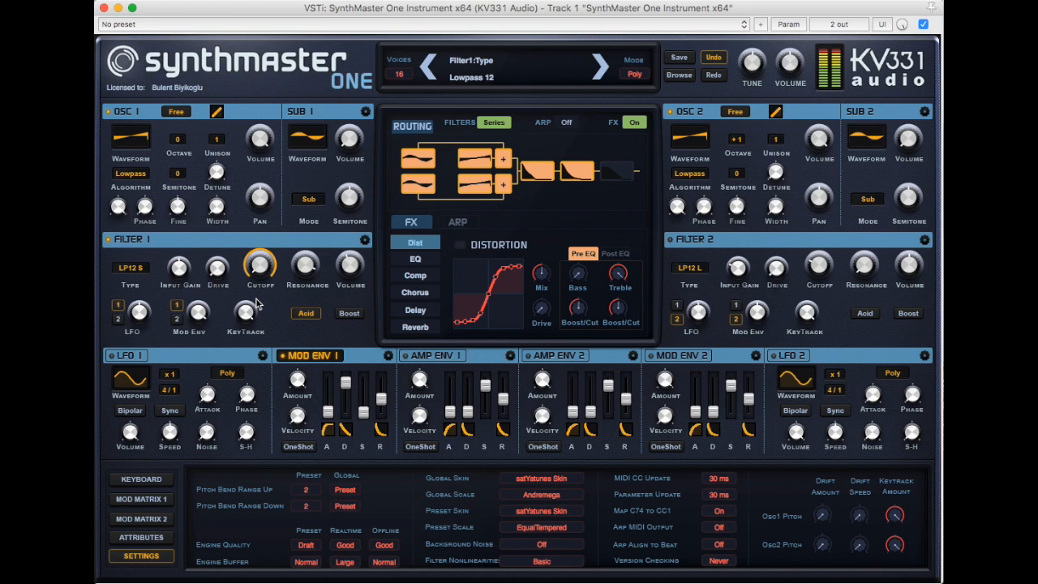
pyautogui.moveTo(358, 275); pyautogui.dragTo(360, 280)
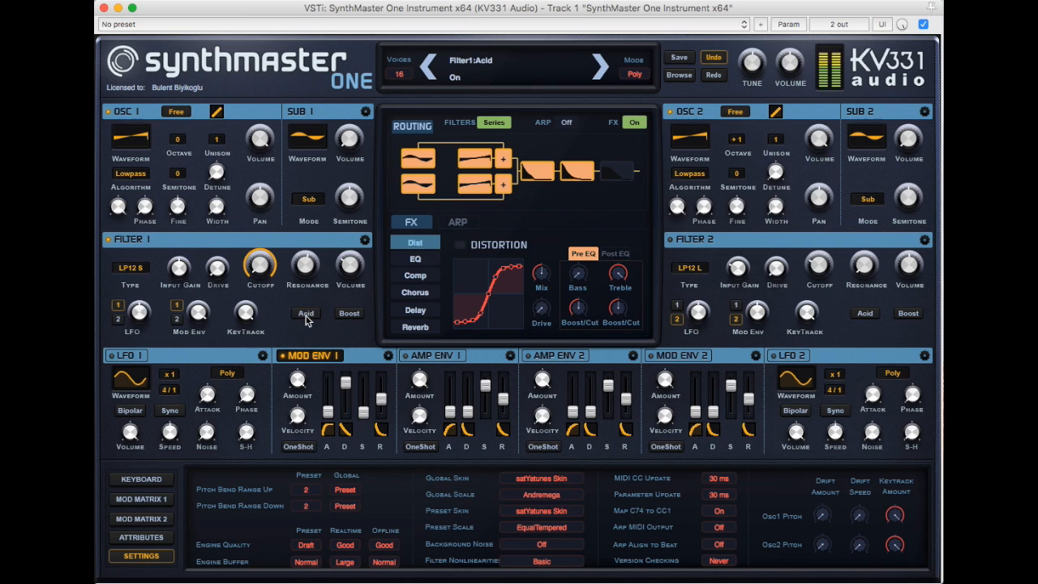
# Lower Filter 1's resonance, raise its drive, and bring the resonance up again with the state variable filter
pyautogui.moveTo(308, 268); pyautogui.dragTo(314, 291)
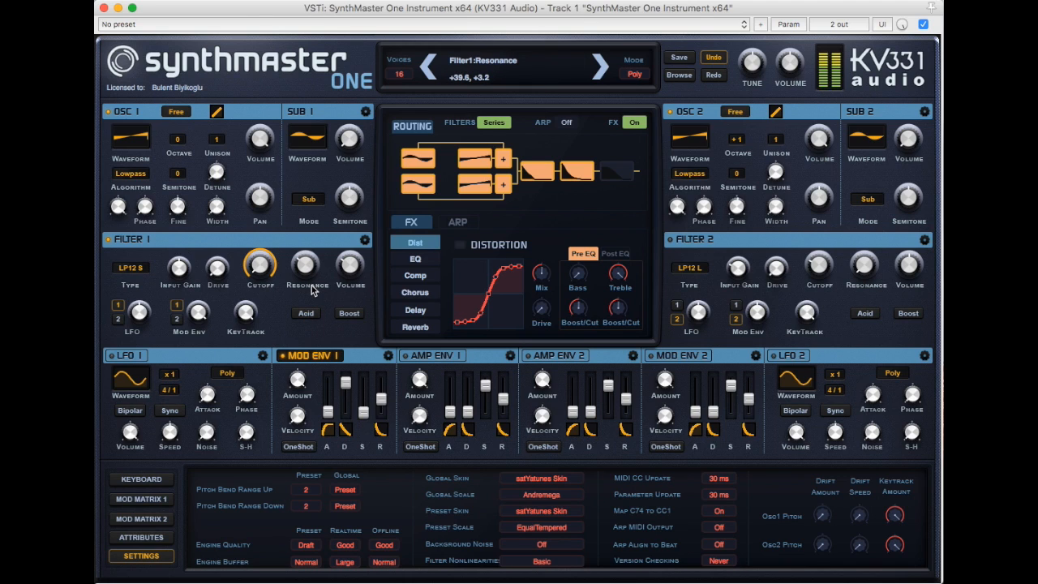
pyautogui.moveTo(218, 270); pyautogui.dragTo(204, 224)
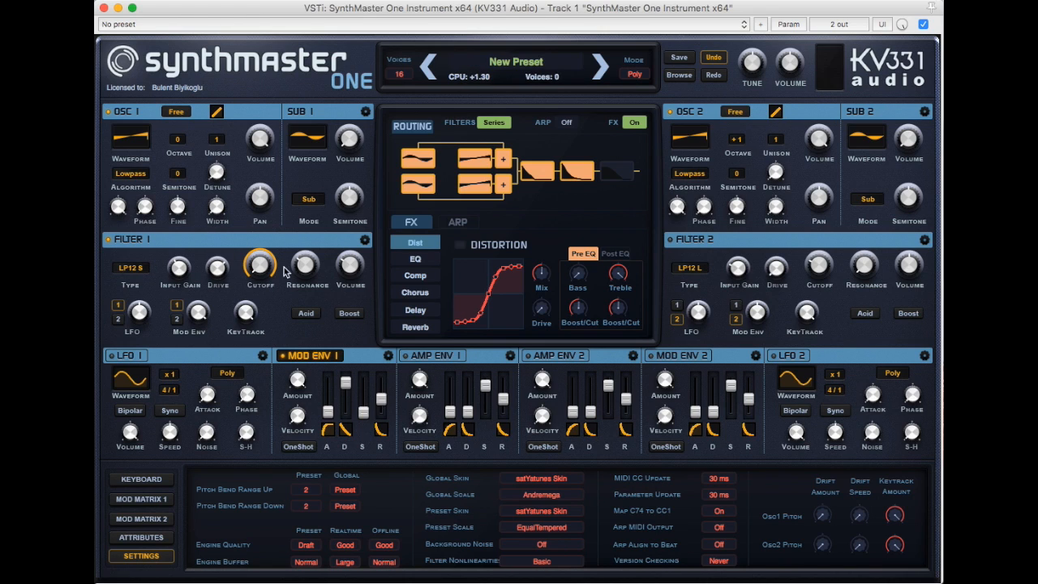
pyautogui.moveTo(300, 266); pyautogui.dragTo(294, 225)
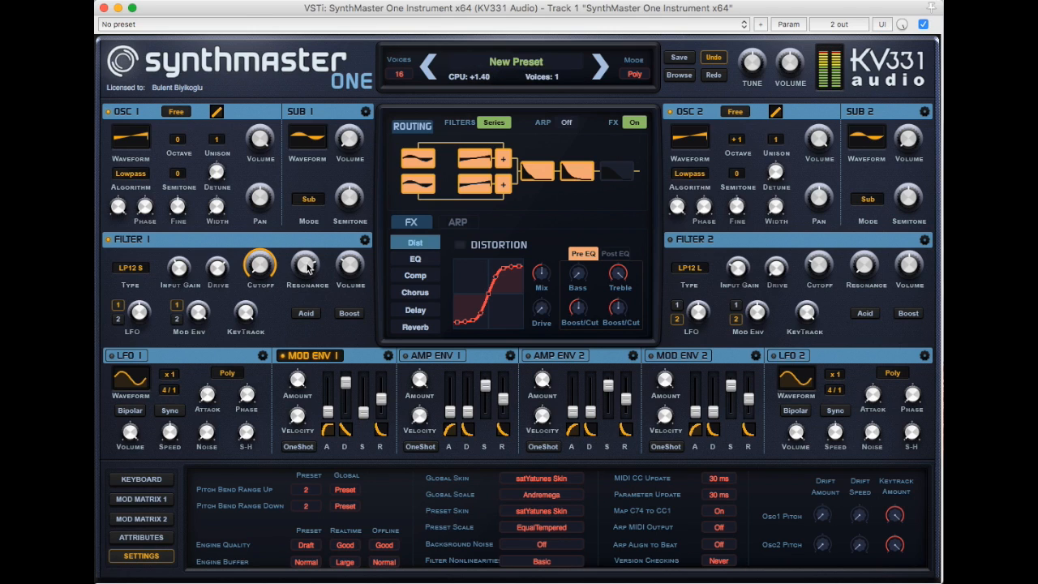
pyautogui.moveTo(304, 268); pyautogui.dragTo(300, 247)
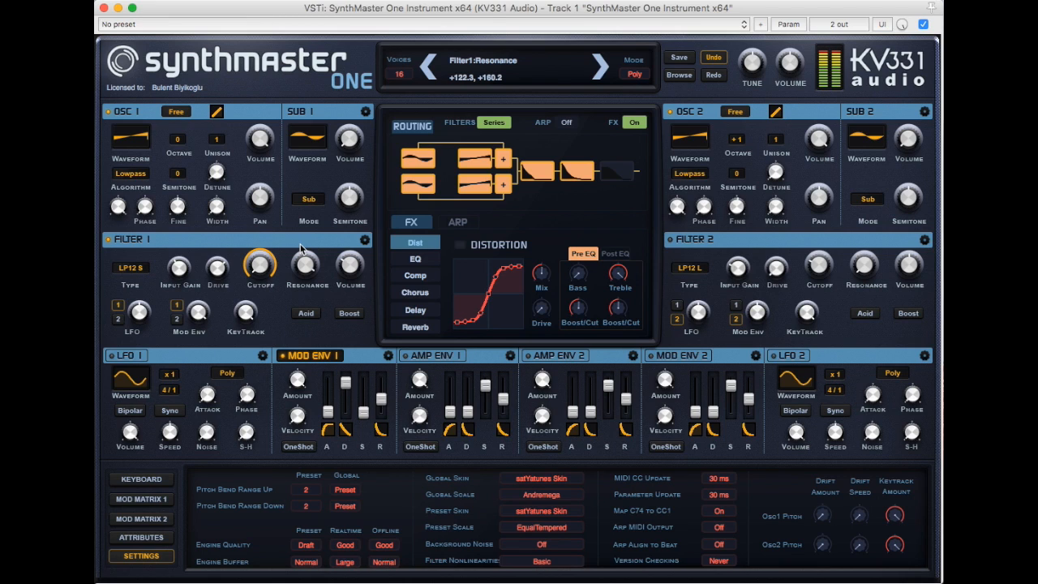
pyautogui.moveTo(303, 268); pyautogui.dragTo(297, 257)
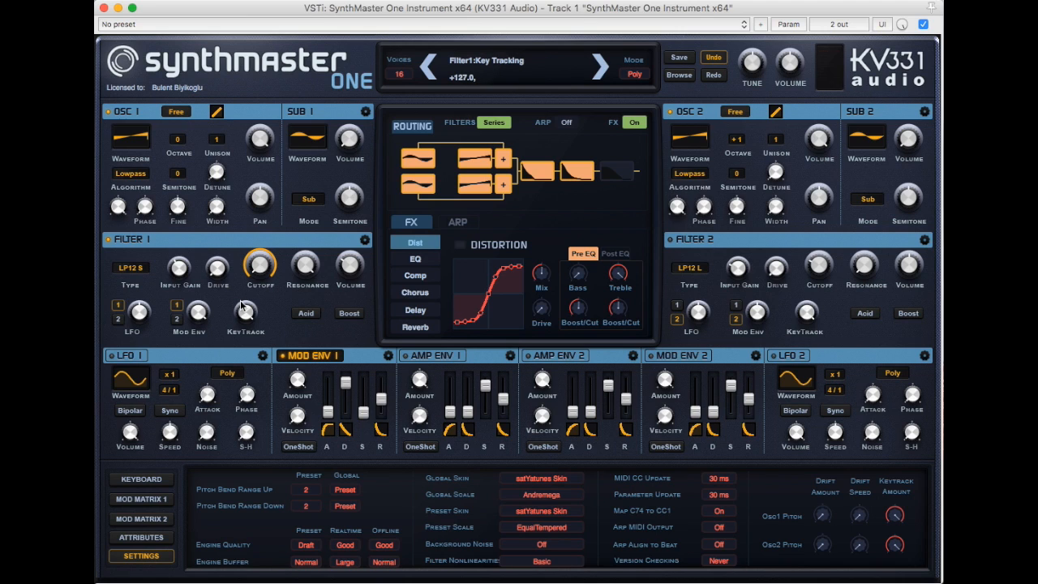
# Change Filter 1's type to Bite Lowpass 12
pyautogui.click(133, 270)
pyautogui.moveTo(145, 307)
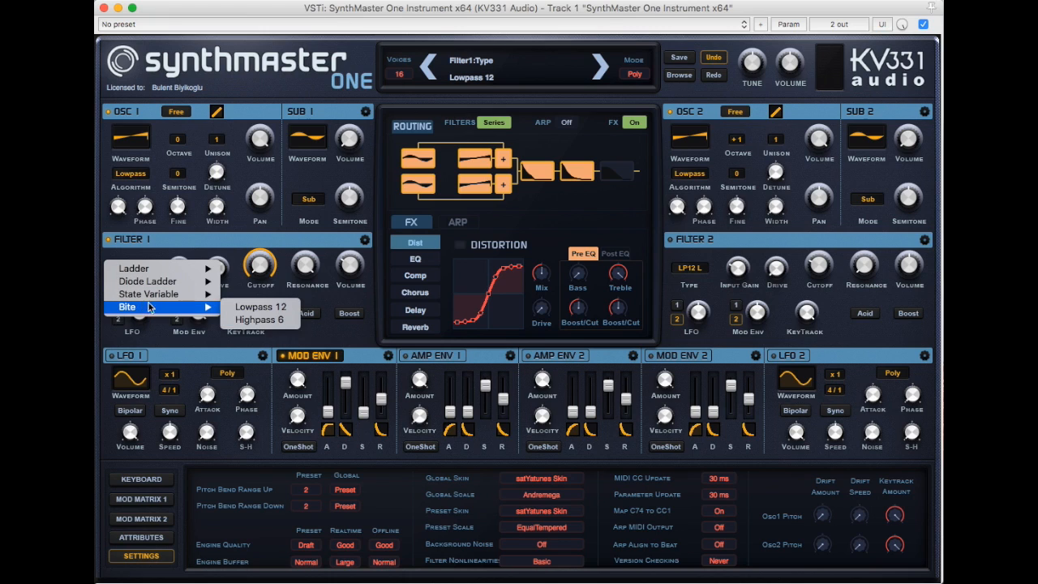
pyautogui.click(244, 309)
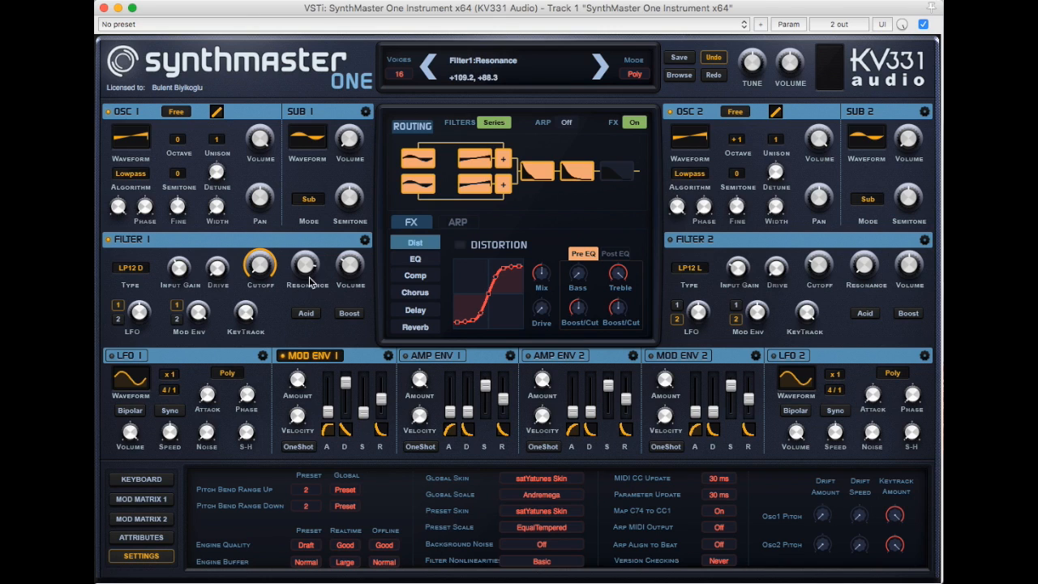
# Raise Filter 1's drive in stages with the Bite lowpass filter
pyautogui.moveTo(212, 265); pyautogui.dragTo(208, 255)
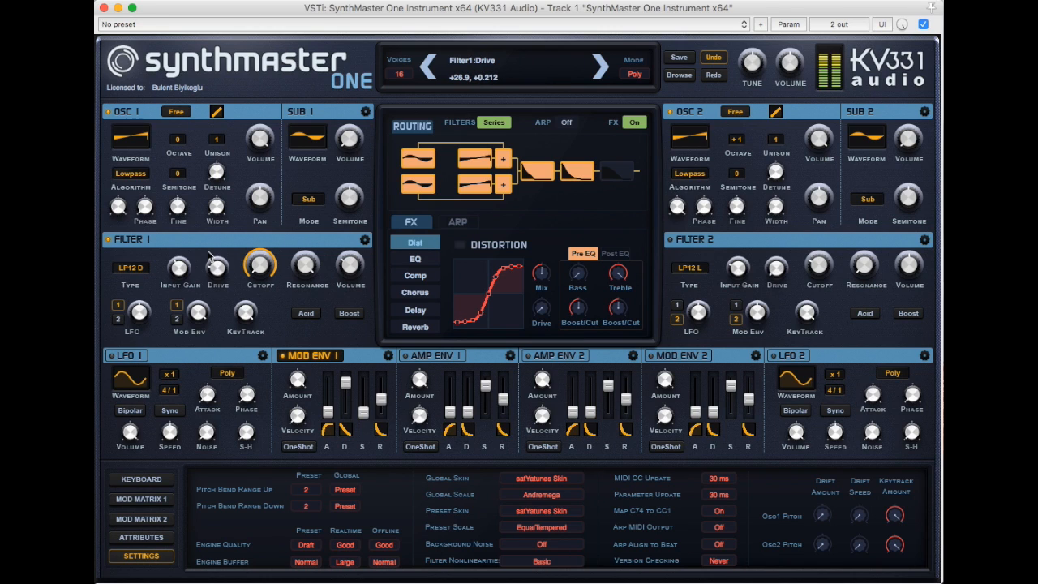
pyautogui.moveTo(219, 274); pyautogui.dragTo(216, 252)
pyautogui.moveTo(217, 271); pyautogui.dragTo(215, 256)
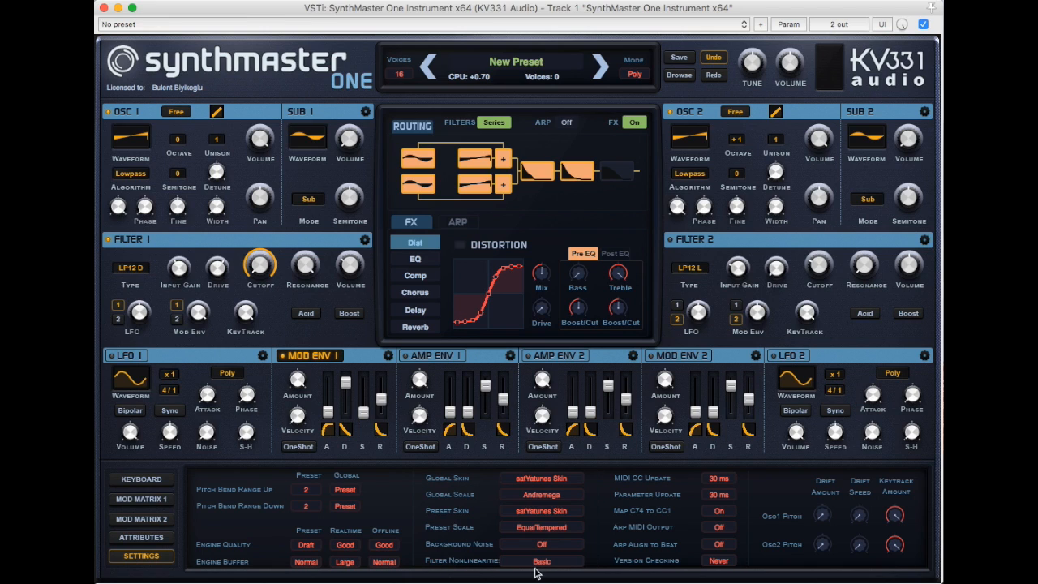
# Try the Filter Nonlinearities setting at Normal and return it to Basic
pyautogui.moveTo(519, 565)
pyautogui.click(534, 562)
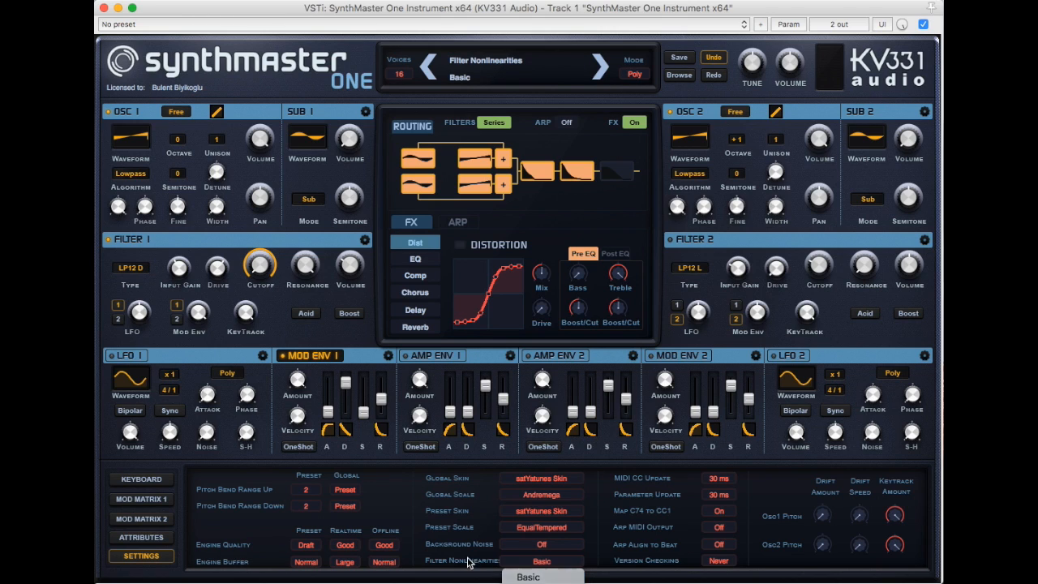
pyautogui.click(528, 577)
pyautogui.click(533, 563)
pyautogui.click(541, 579)
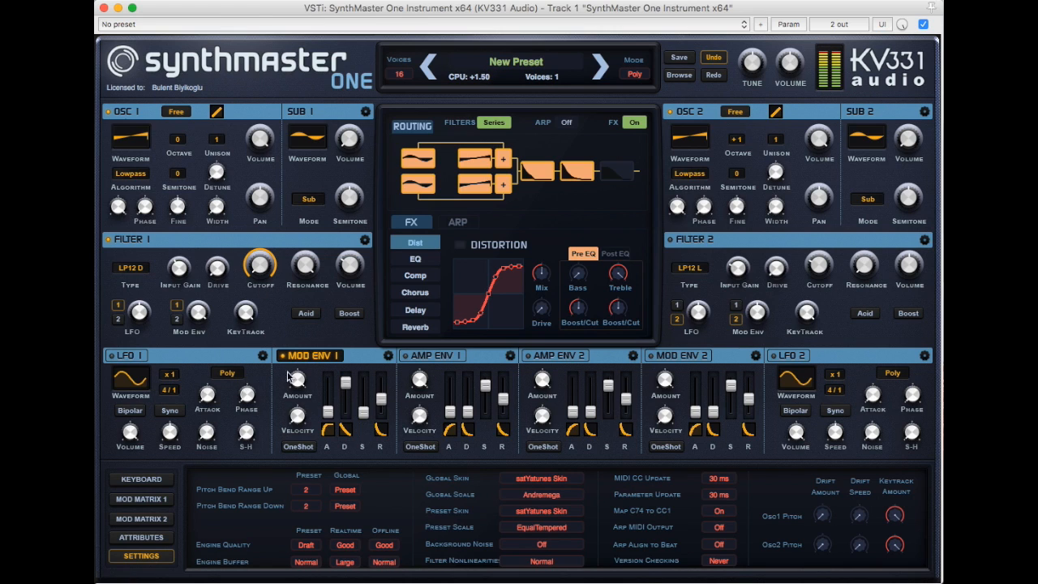
pyautogui.click(537, 561)
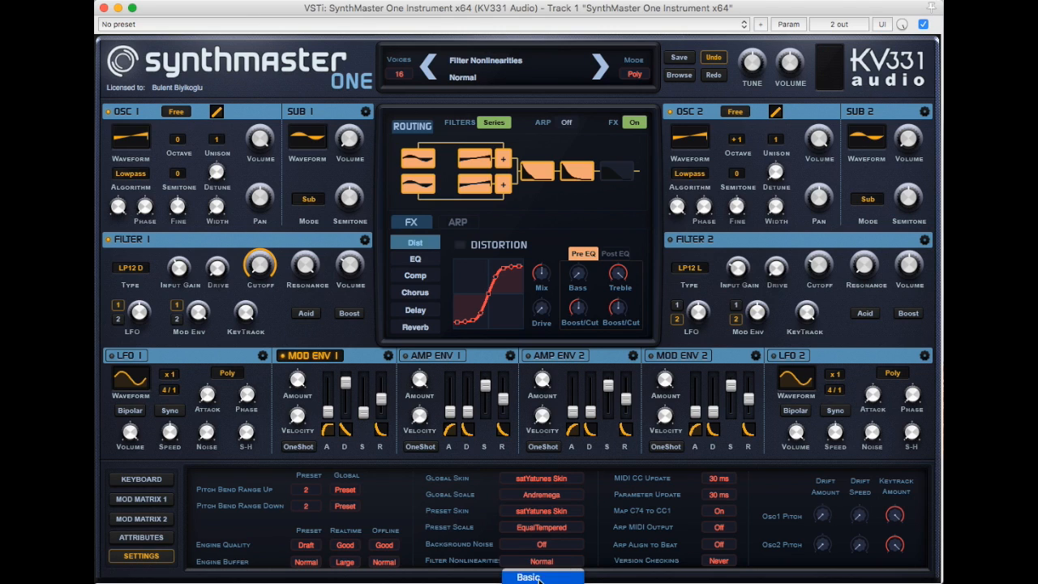
pyautogui.click(535, 577)
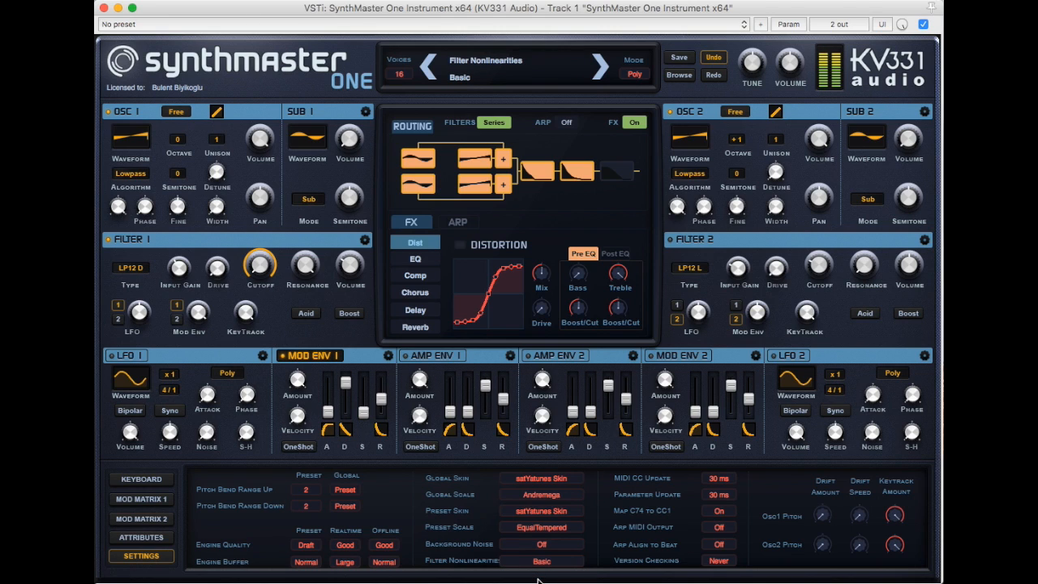